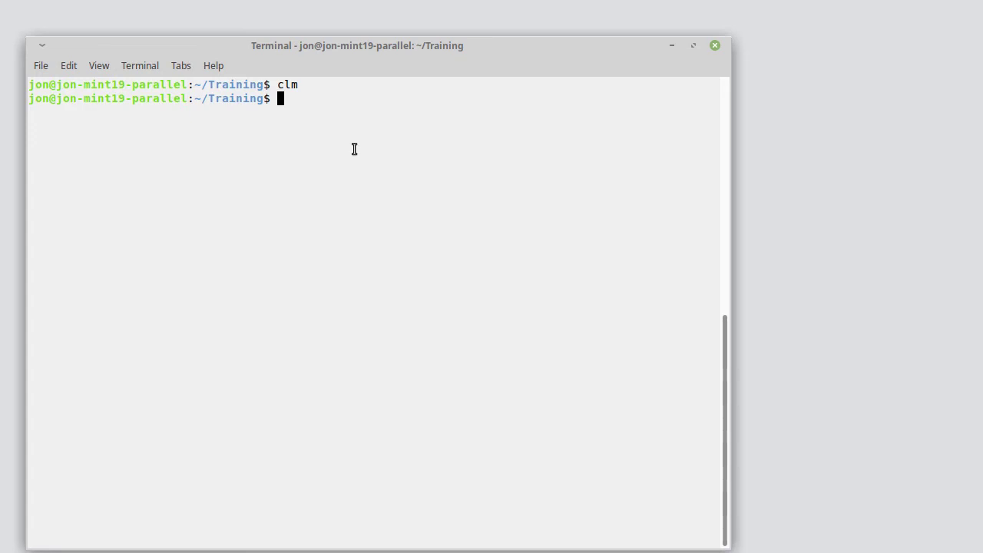
Change into /opt/esp-r and list the contents of /opt and esp-r.
type("cd /opt")
key("Return")
type("ls")
key("Return")
type("c")
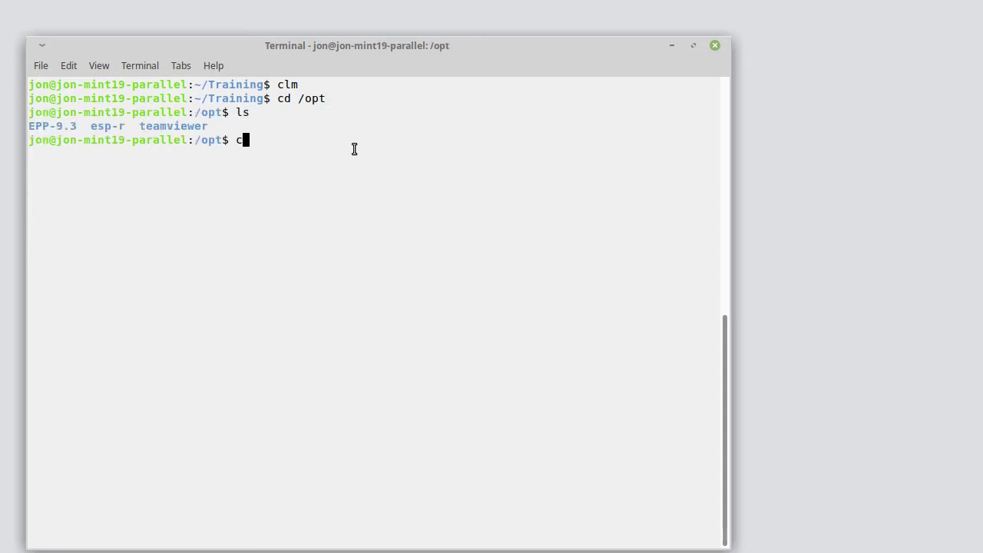
type("d esp-r")
key("Return")
type("ls")
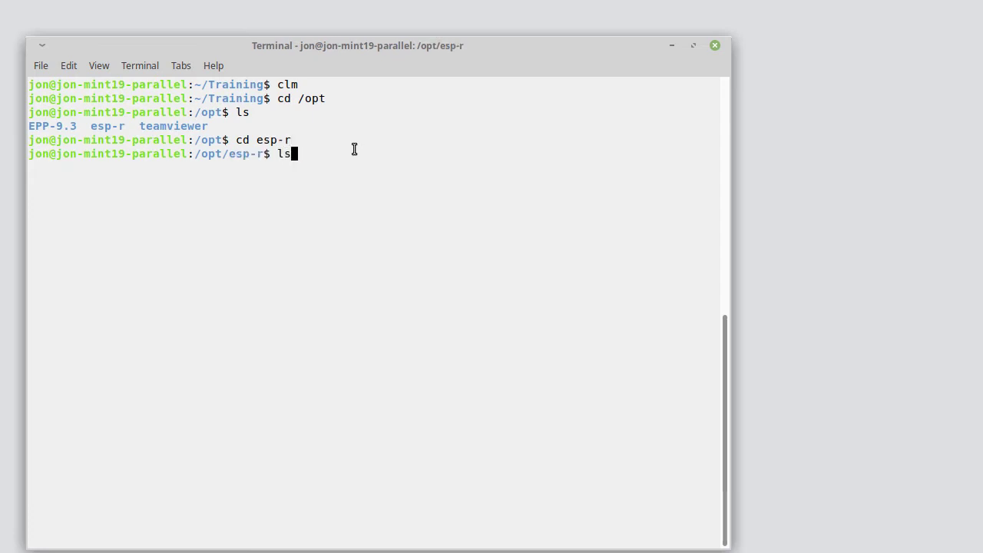
key("Return")
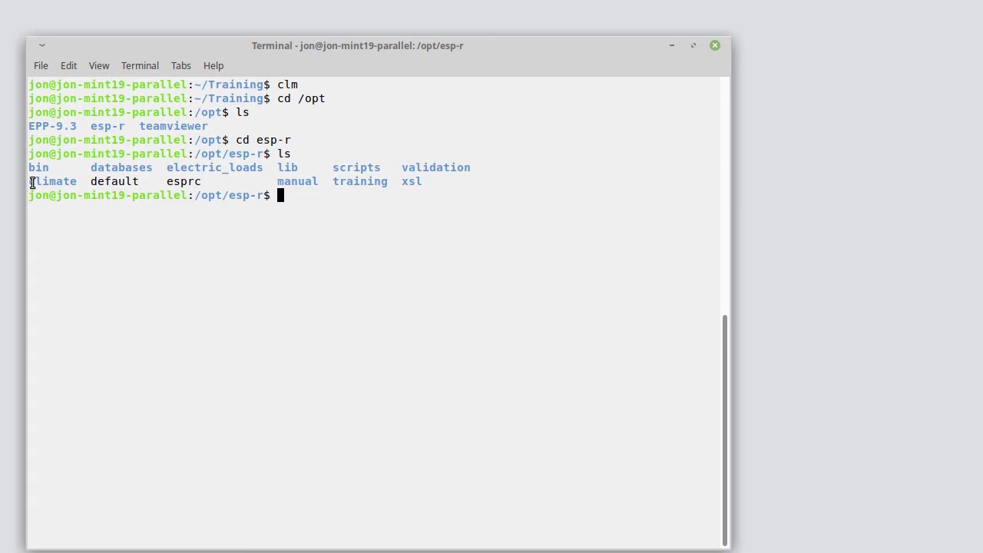
Enter the climate folder and list the available weather files.
left_click_drag(31, 181, 76, 182)
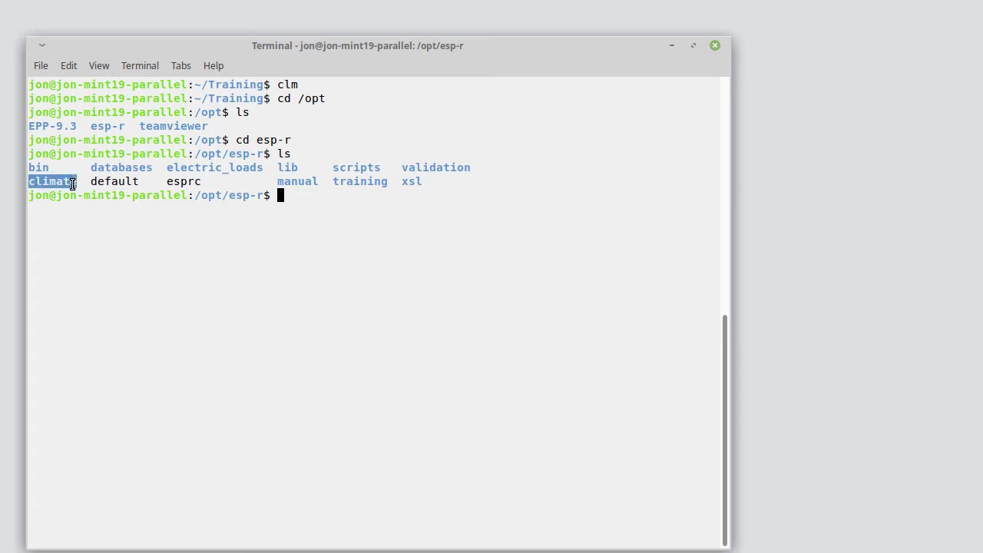
left_click(113, 252)
type("cd clima")
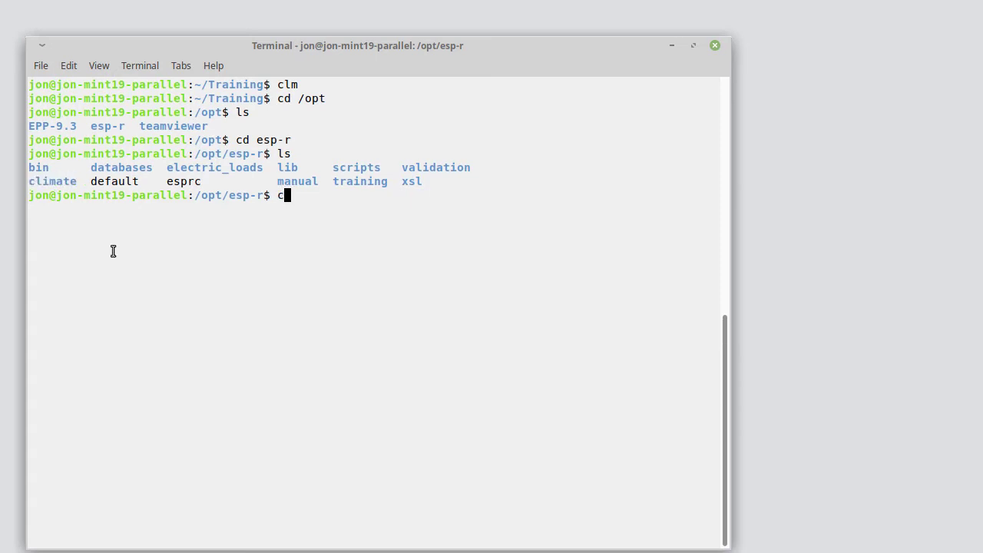
type("te")
key("Return")
type("ls")
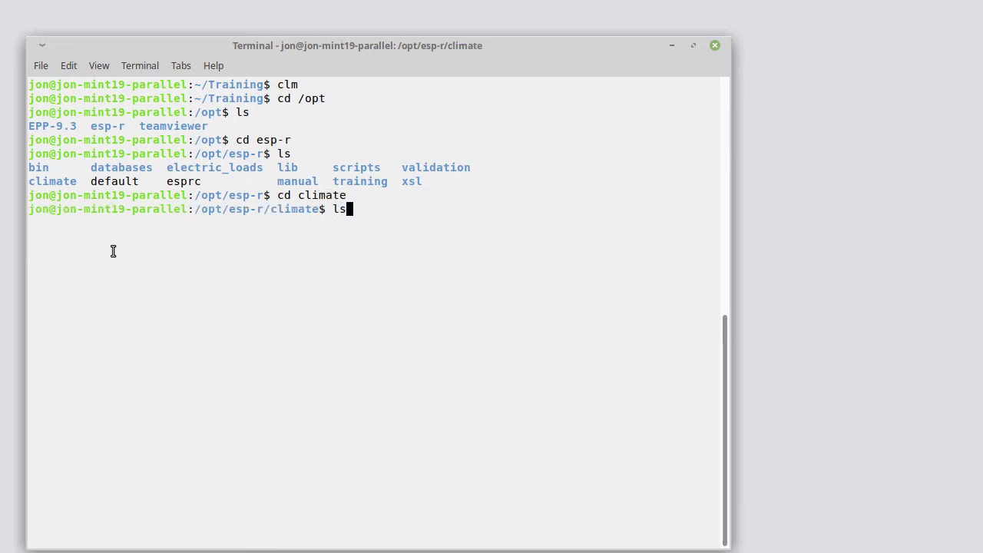
key("Return")
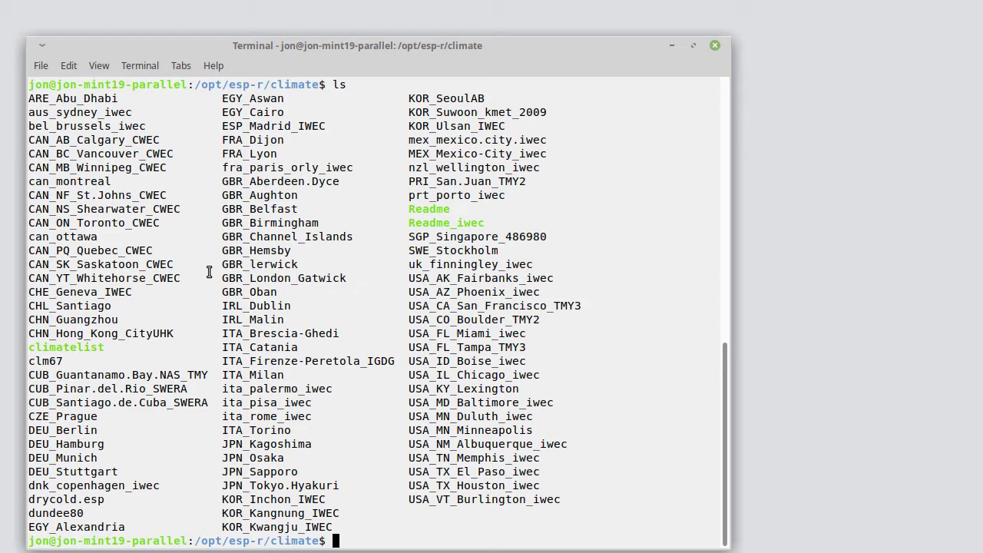
Go to ~/Training, list its files, and start the Project Manager with prj.
type("cd")
key("Return")
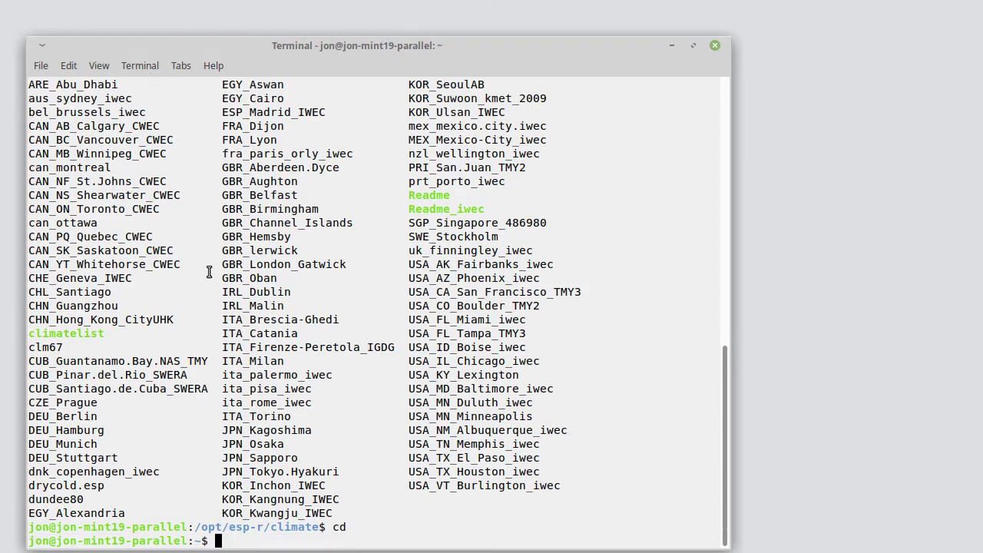
type("cd Tra")
key("Tab")
key("Return")
type("ls")
key("Return")
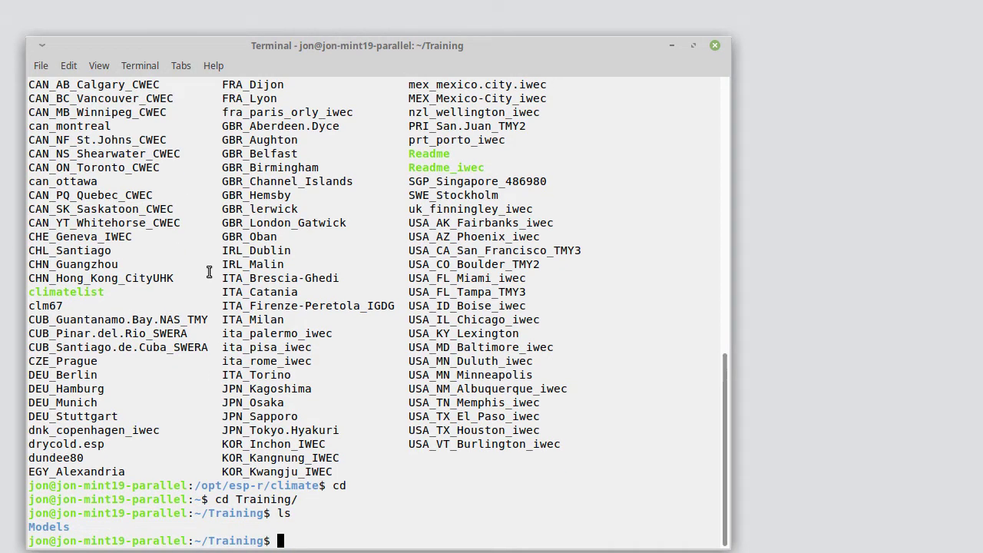
type("prj -file")
key("BackSpace")
key("BackSpace")
key("BackSpace")
key("BackSpace")
key("BackSpace")
key("BackSpace")
key("Return")
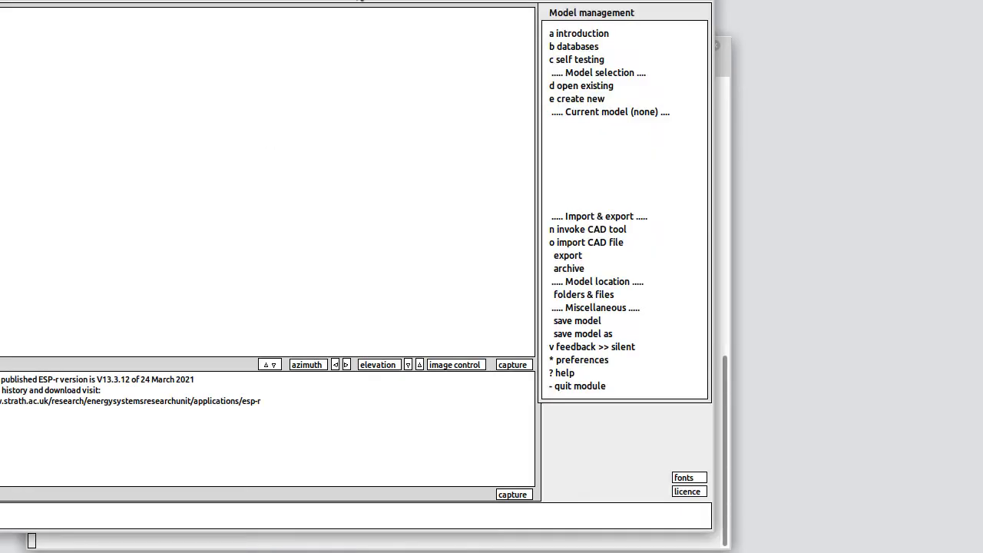
Open the annual weather menu for the standard clm67 file under database management.
left_click_drag(363, 0, 625, 10)
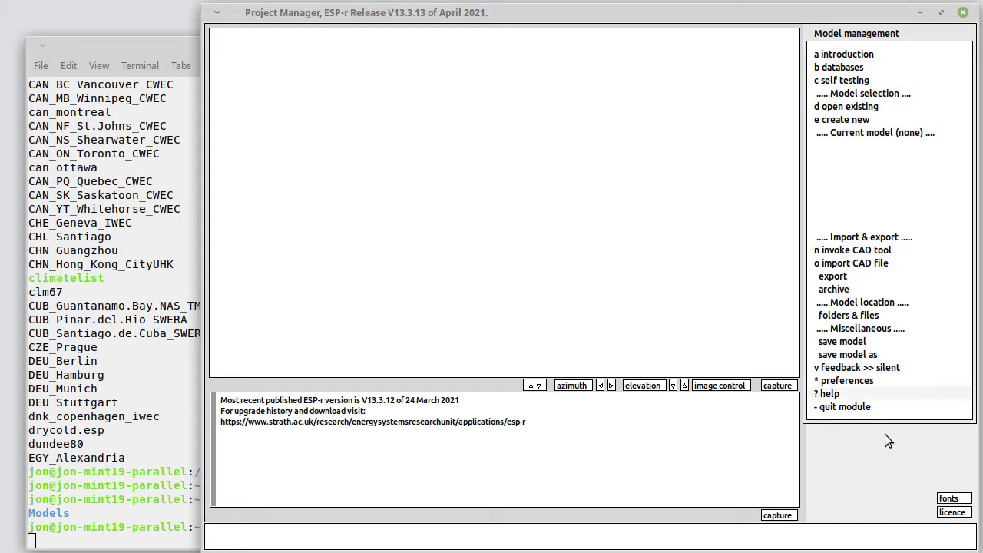
left_click(833, 70)
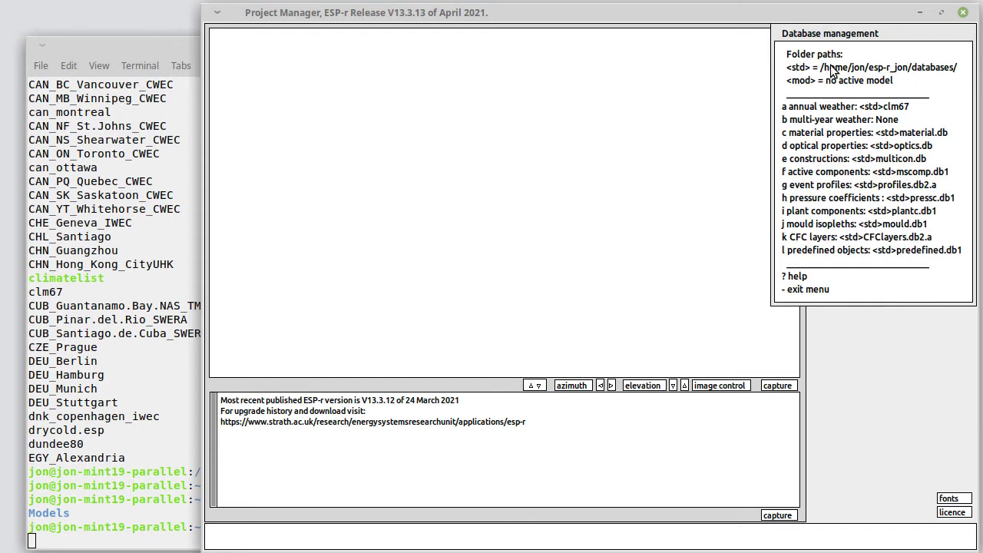
left_click(808, 109)
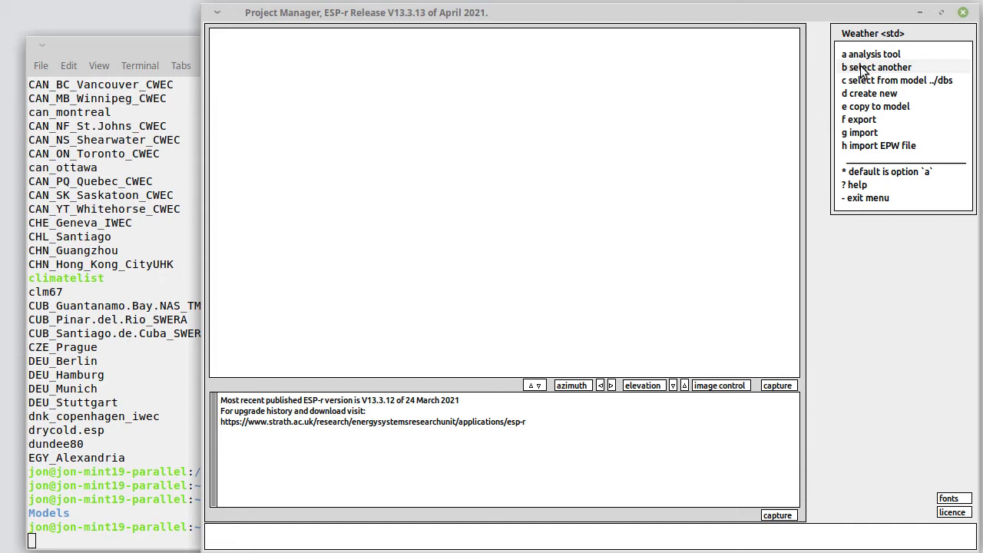
Page through the weather file list and pick UK, Birmingham, 1995.
left_click(860, 67)
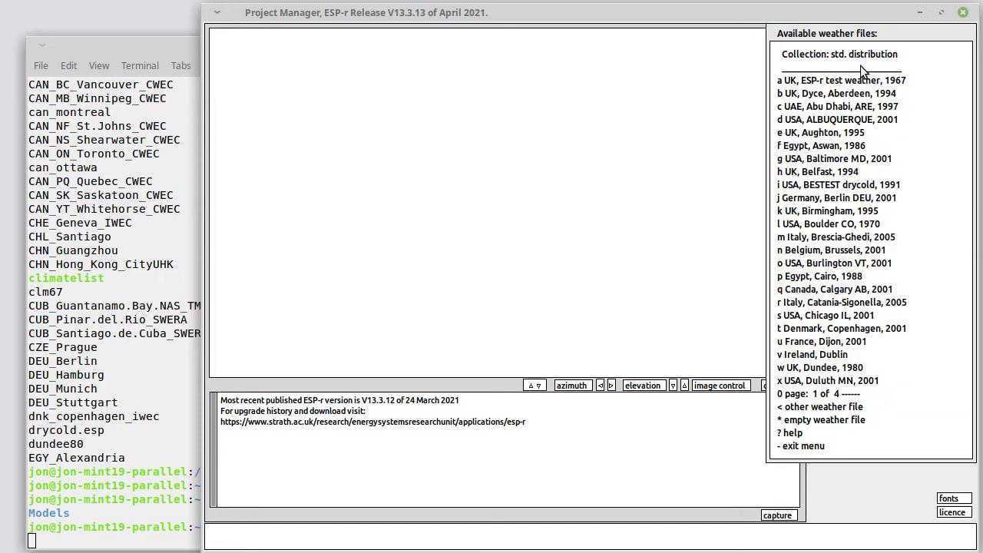
left_click(822, 395)
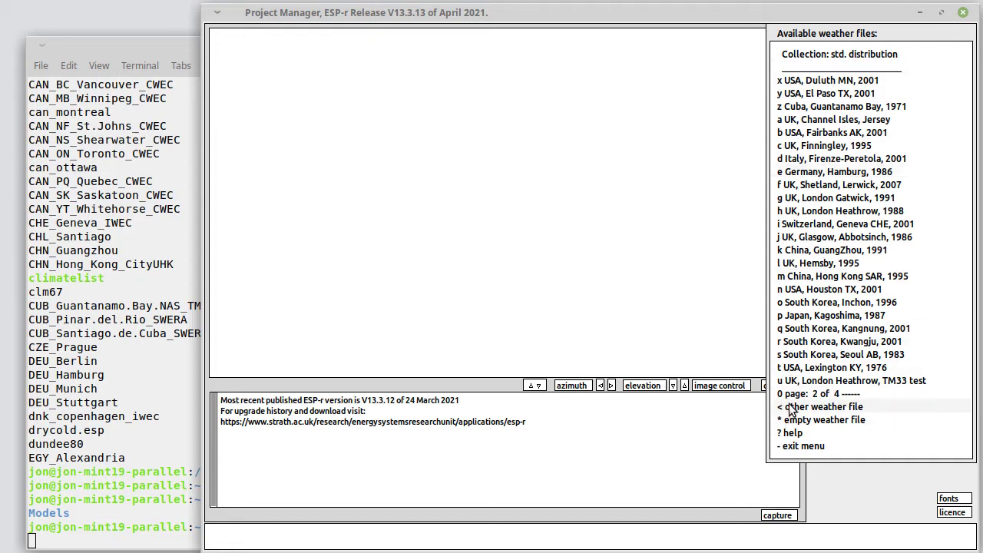
left_click(793, 396)
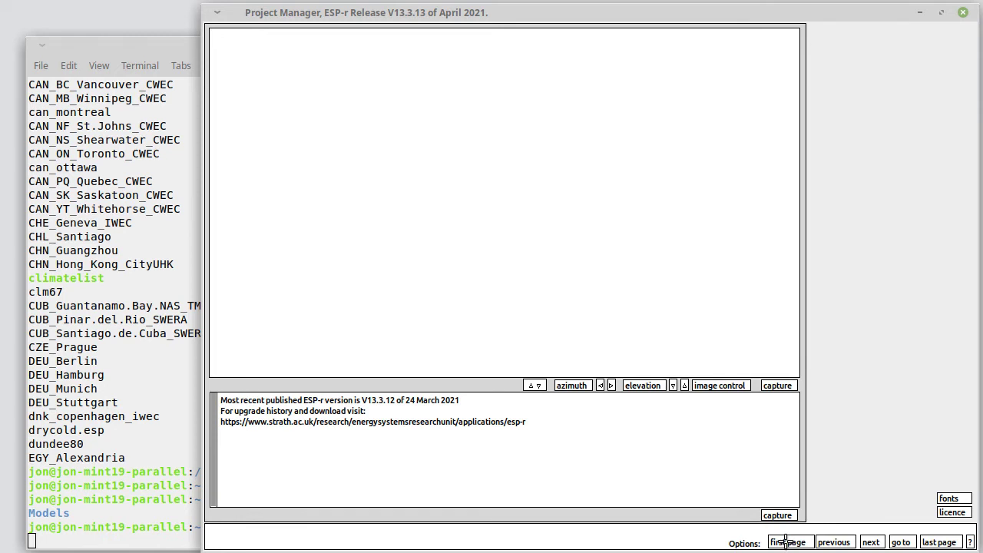
left_click(785, 542)
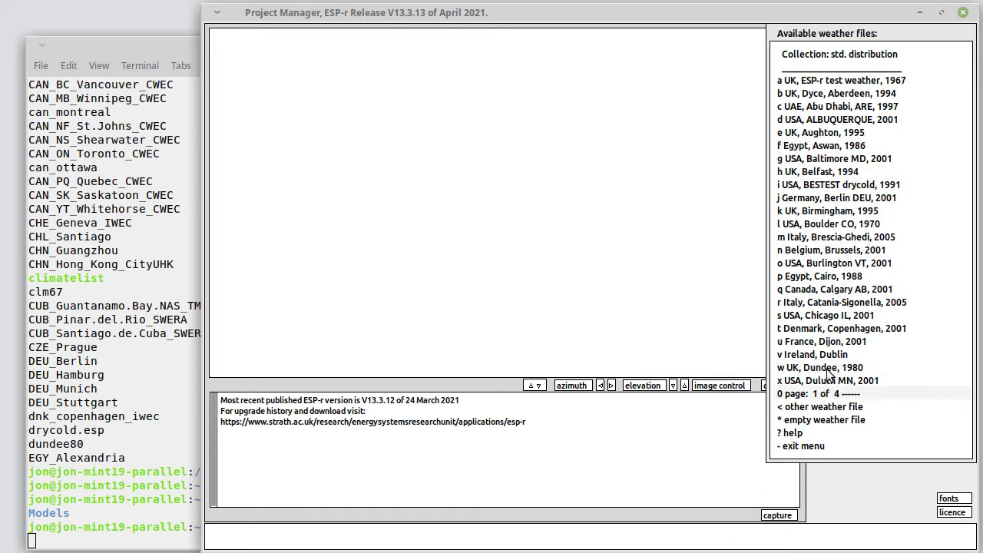
left_click(817, 212)
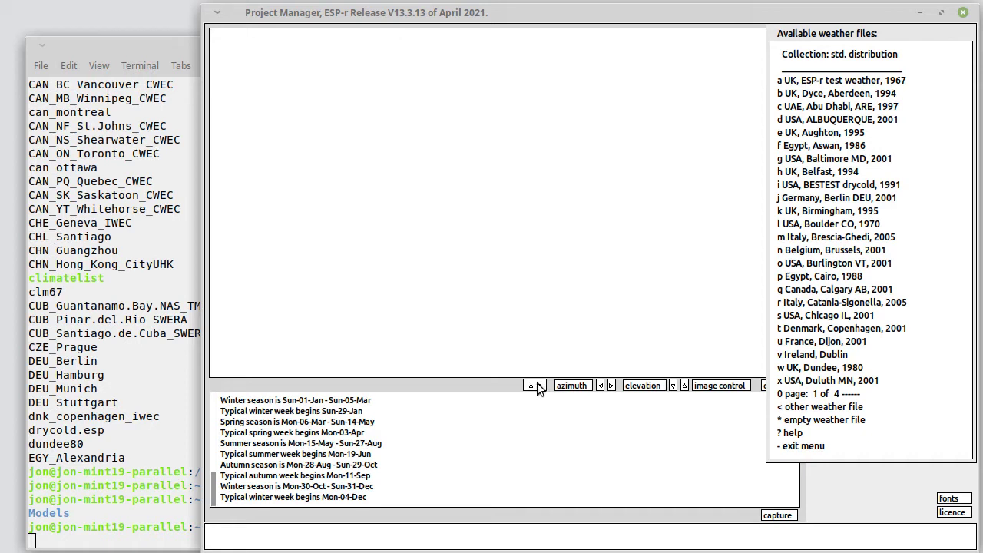
Enlarge the text panel to show monthly minimum, maximum and mean temperatures.
left_click_drag(538, 388, 552, 63)
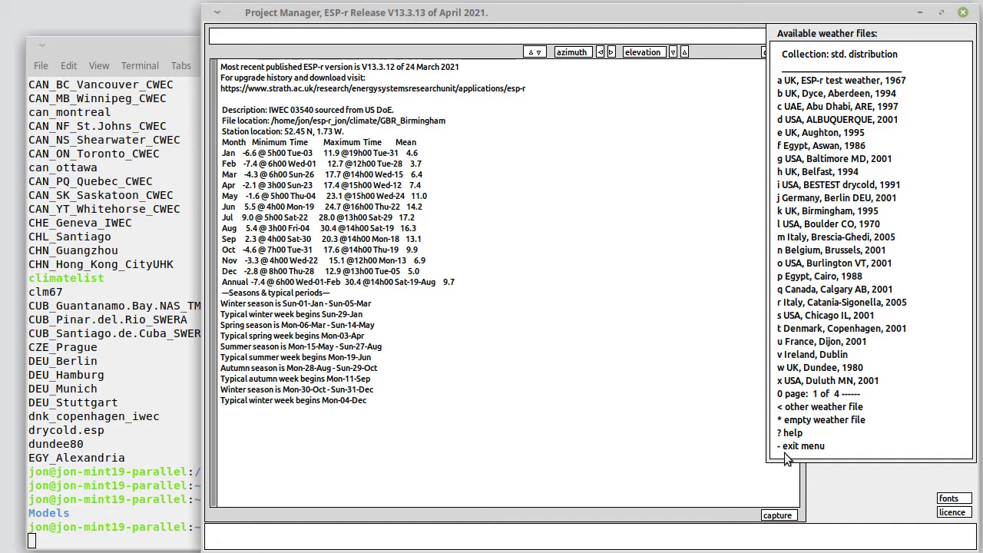
Open the GBR_Birmingham 1995 file in the weather module for Sun-01-Jan to Sun-31-Dec.
left_click(822, 211)
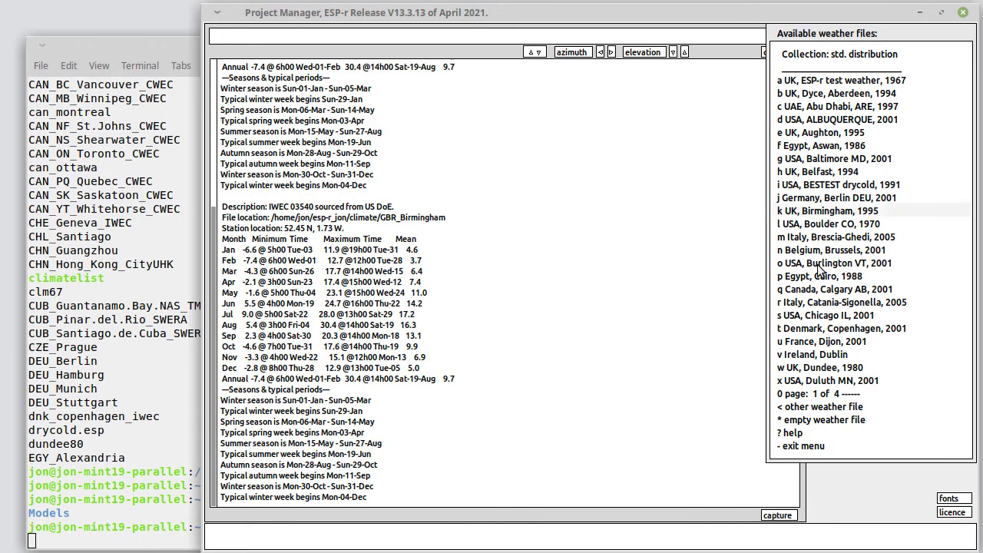
left_click(802, 446)
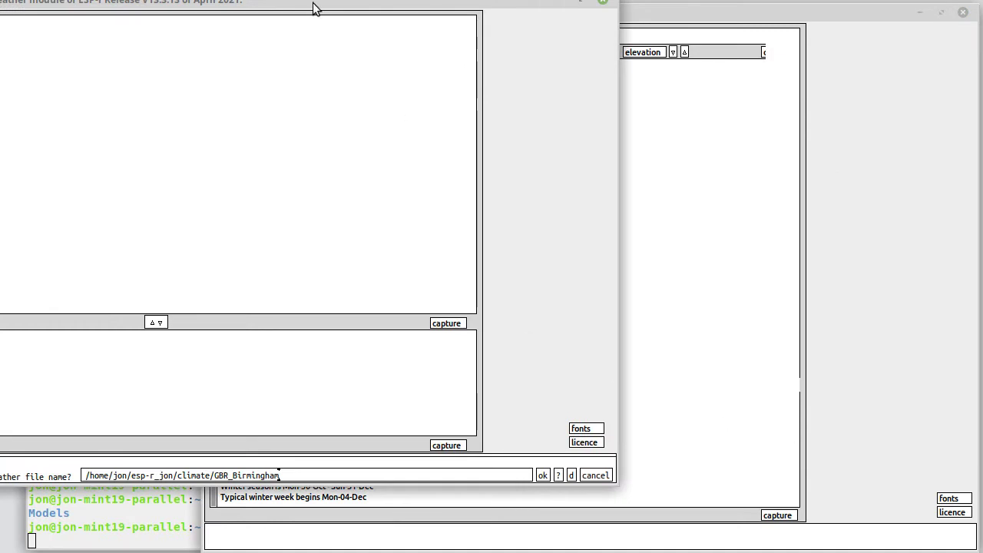
left_click_drag(331, 4, 682, 21)
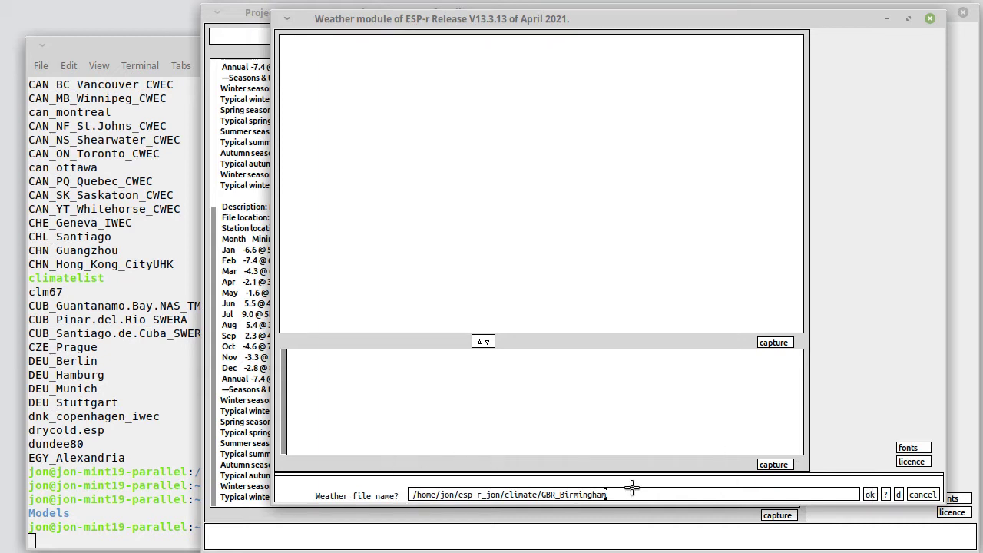
left_click(868, 493)
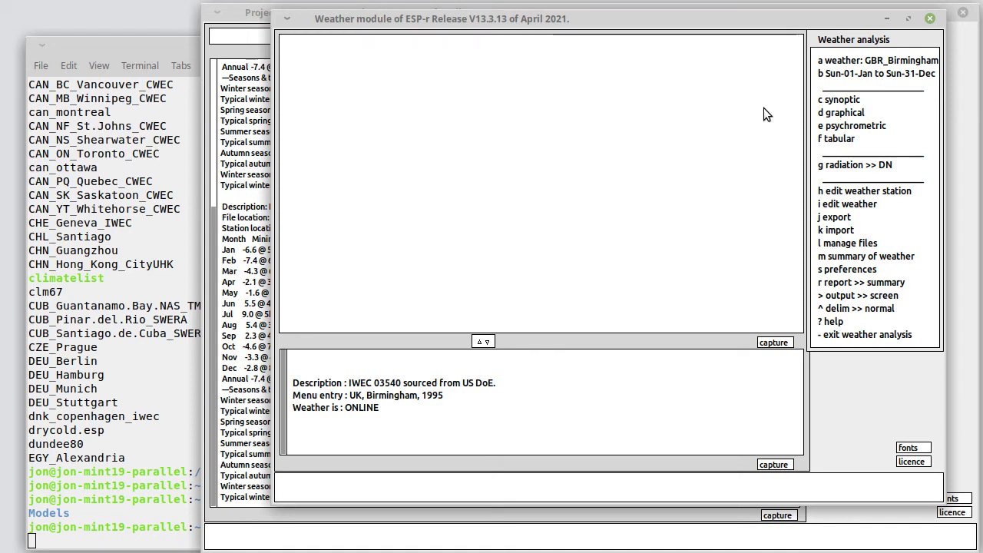
Graph the dry bulb temperature for the whole year.
left_click(839, 113)
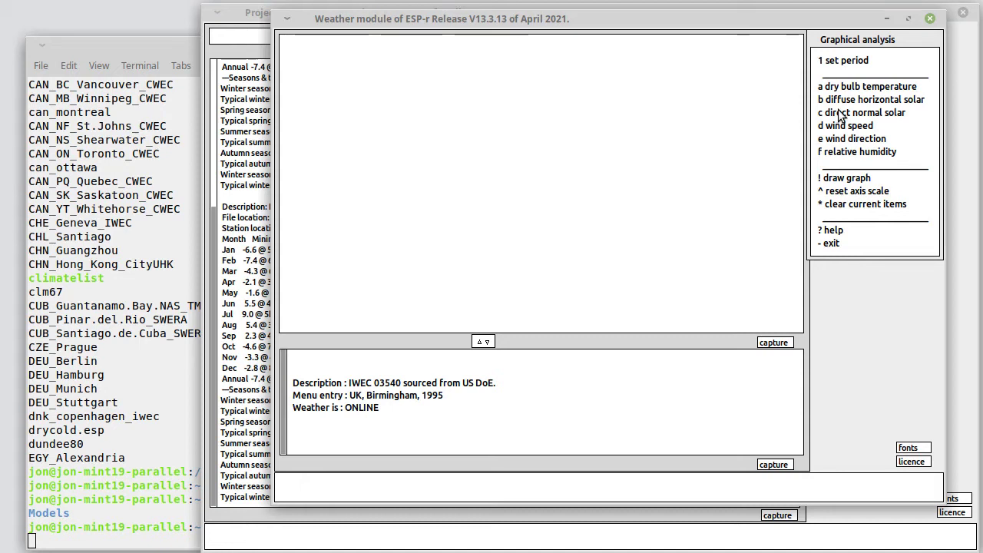
left_click(852, 87)
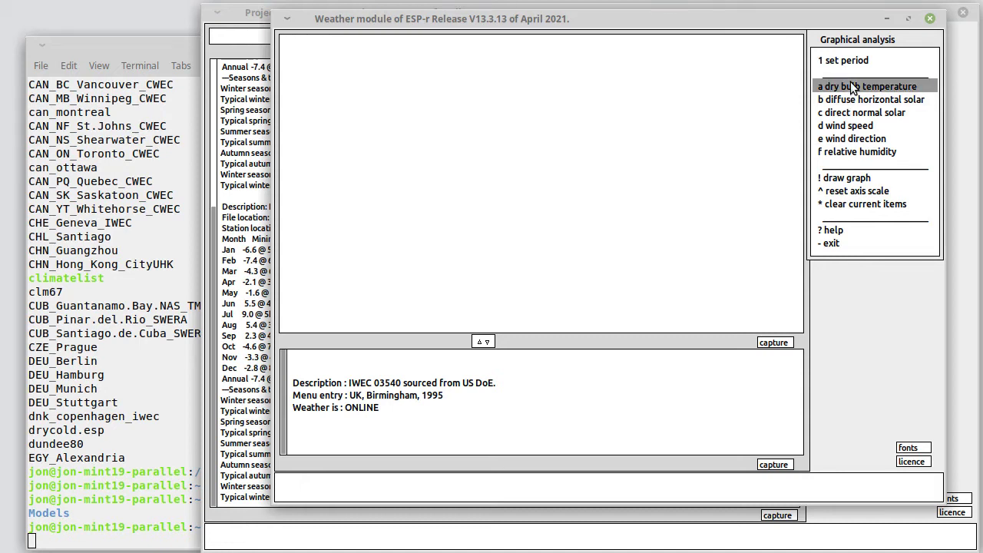
left_click(850, 178)
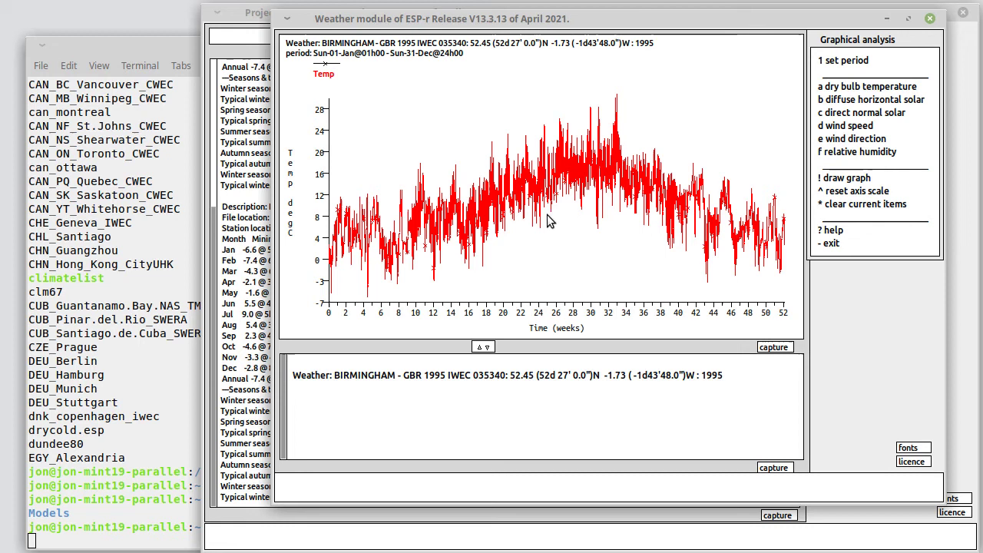
Set the analysis period to January and redraw the dry bulb graph.
left_click(849, 61)
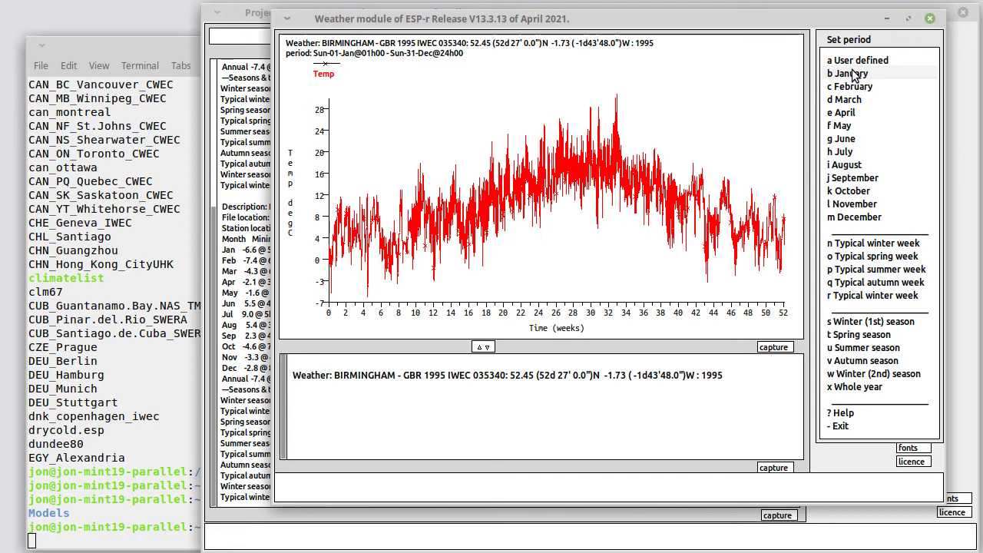
left_click(852, 73)
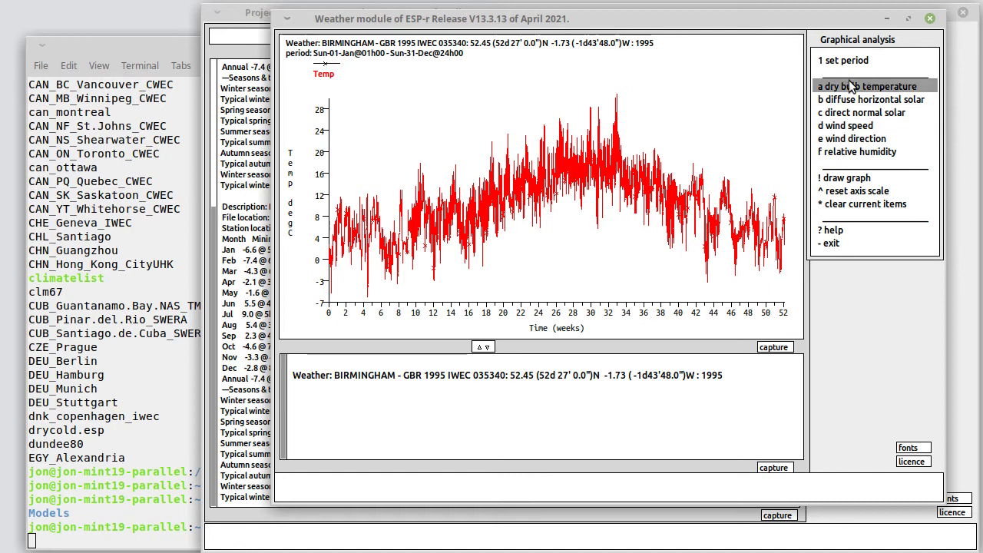
left_click(855, 179)
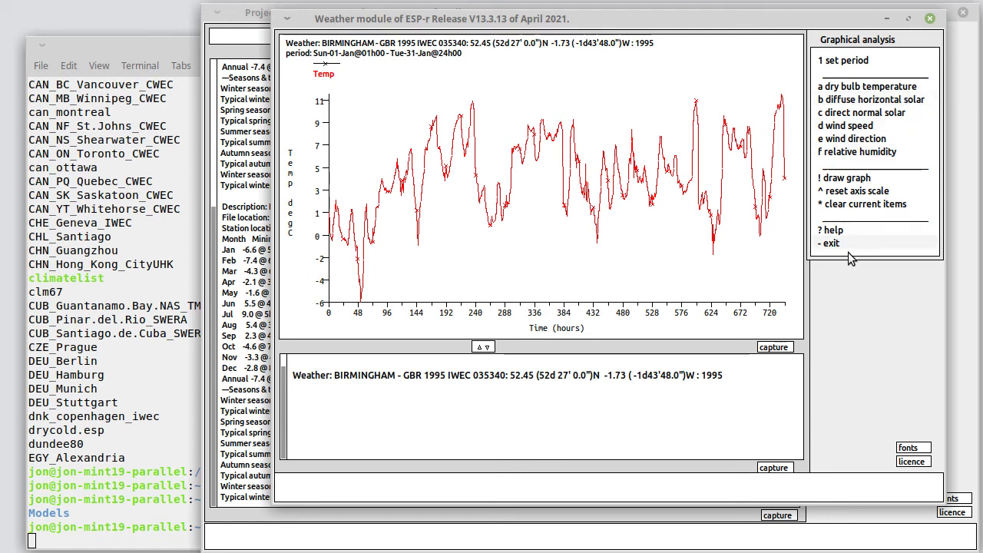
Add solar radiation and direct normal solar curves to the January graph.
left_click(848, 181)
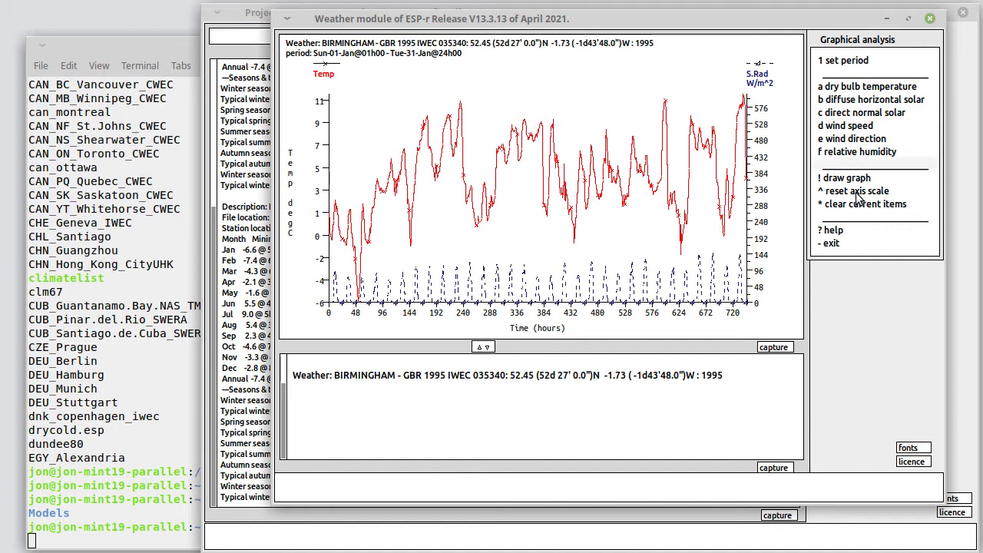
left_click(836, 180)
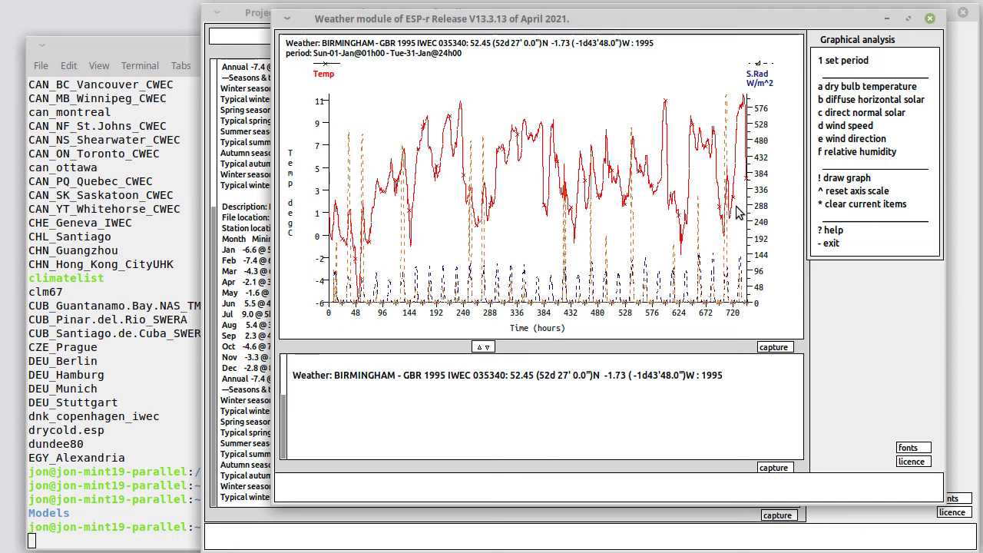
Exit graphical analysis and switch to synoptic analysis.
left_click(842, 245)
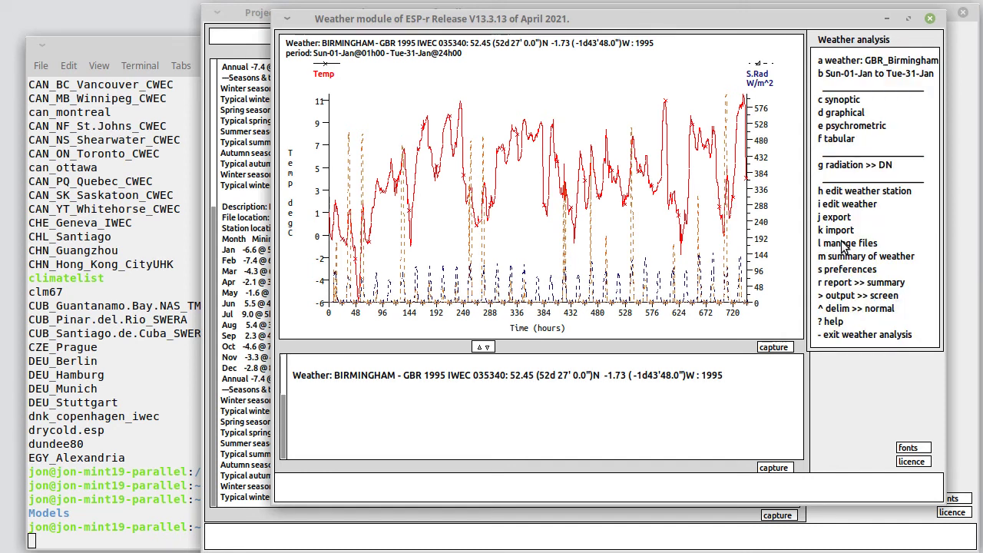
left_click(842, 100)
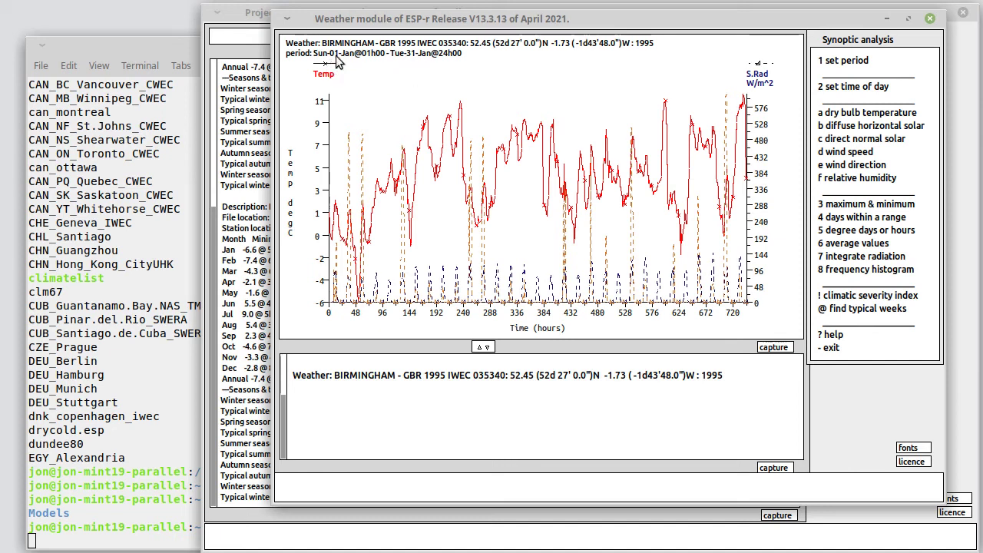
Run weekly dry bulb degree days with 17.00 heating and 21.00 cooling bases.
left_click(872, 114)
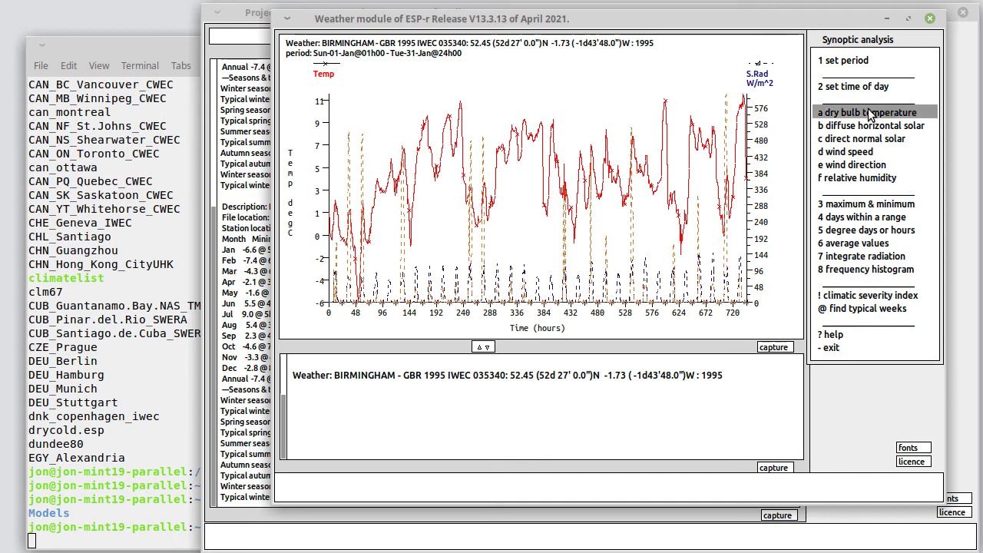
left_click(858, 232)
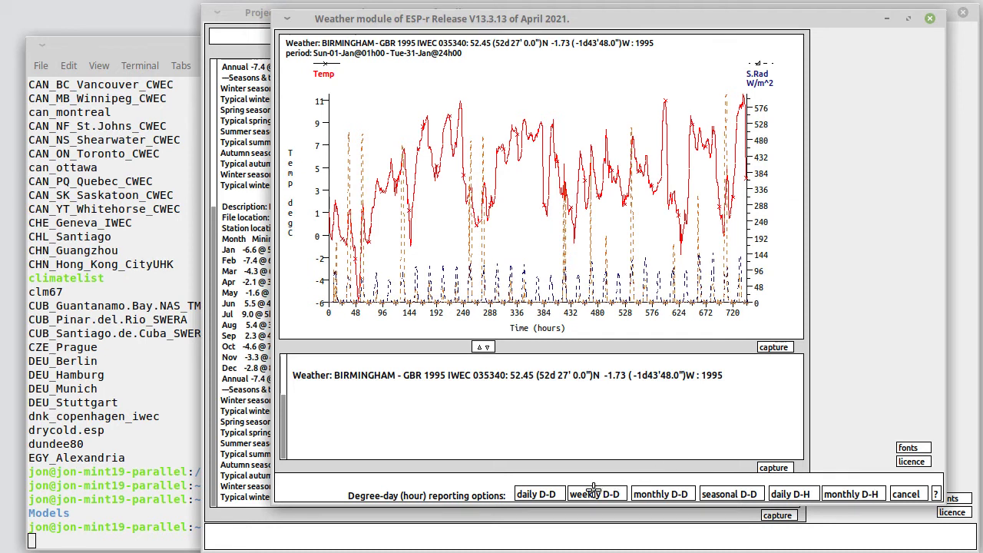
left_click(594, 491)
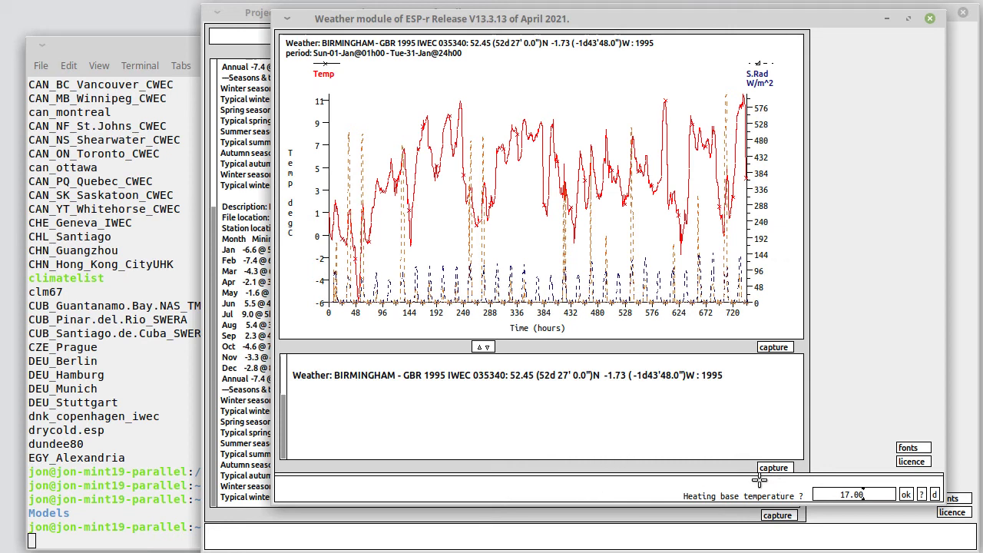
left_click(905, 494)
left_click(906, 492)
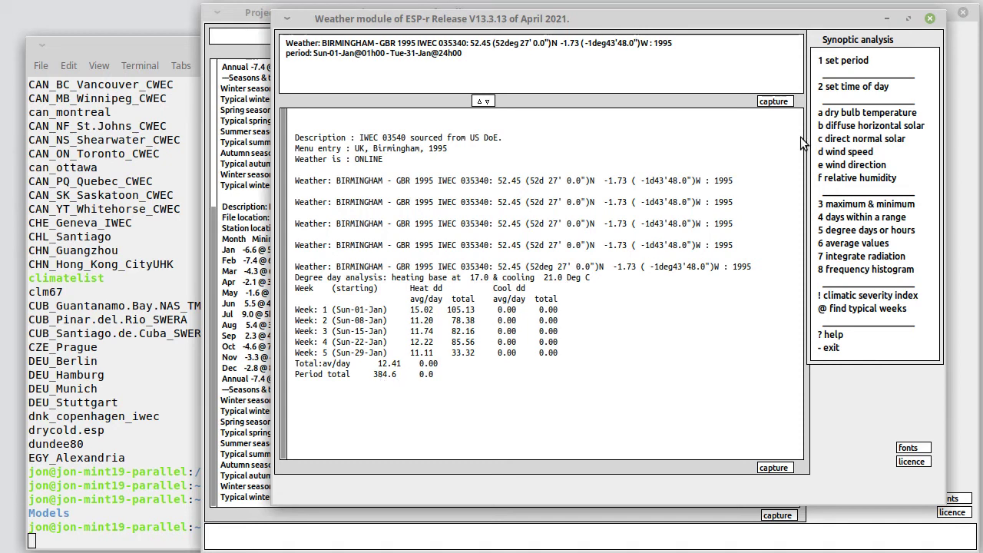
Choose 'Whole year' as the analysis period for the Birmingham weather data.
left_click(843, 60)
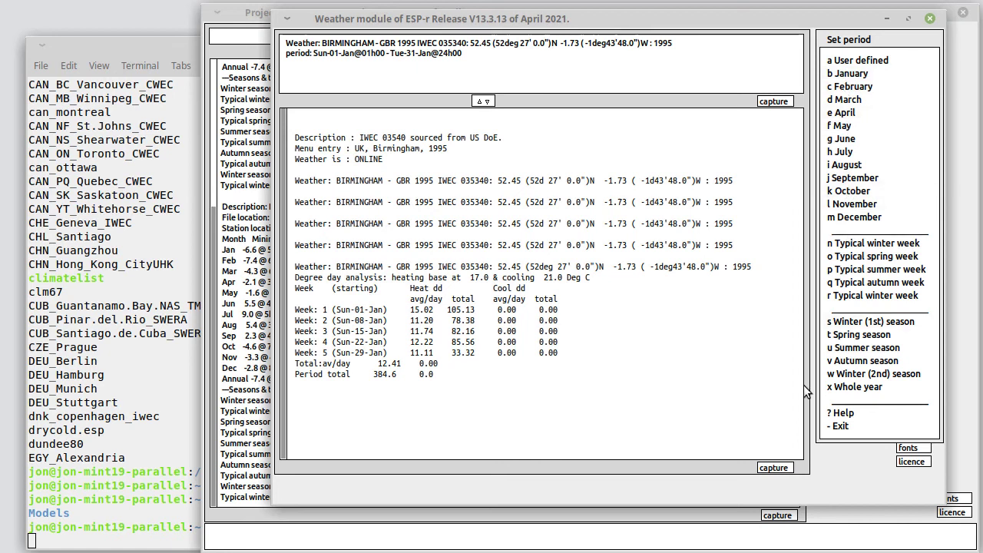
left_click(860, 386)
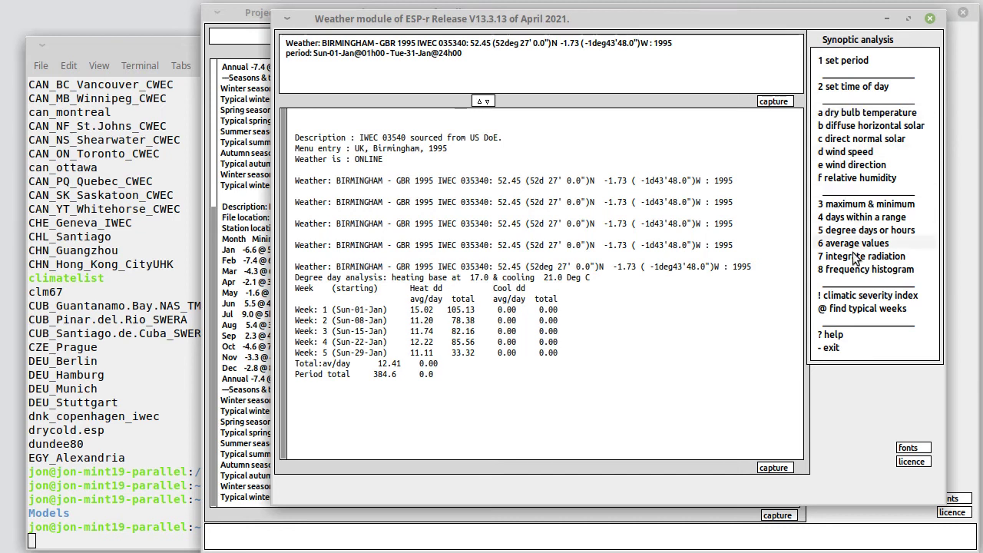
Report monthly degree days for 1995 with a 17.00 heating base and 21.00 cooling base.
left_click(847, 227)
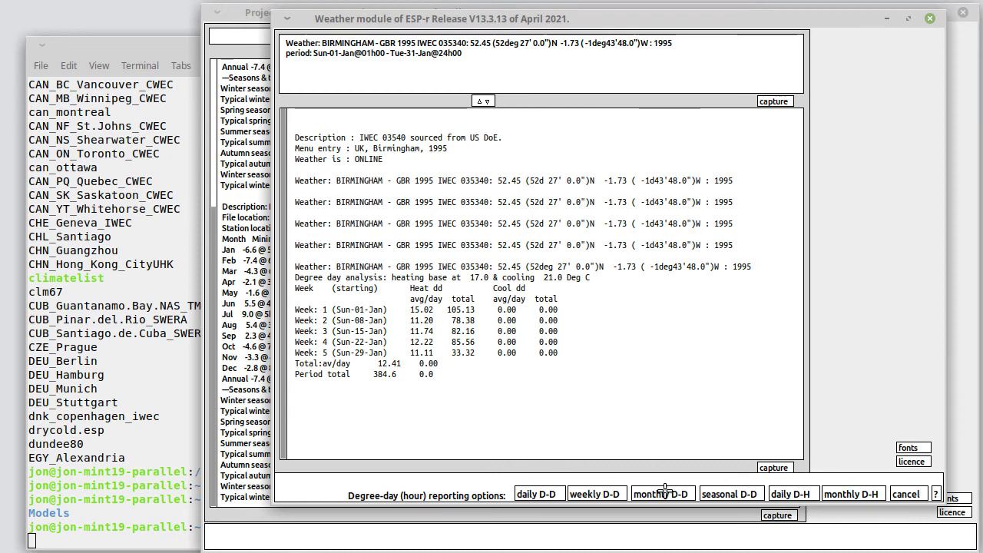
left_click(665, 490)
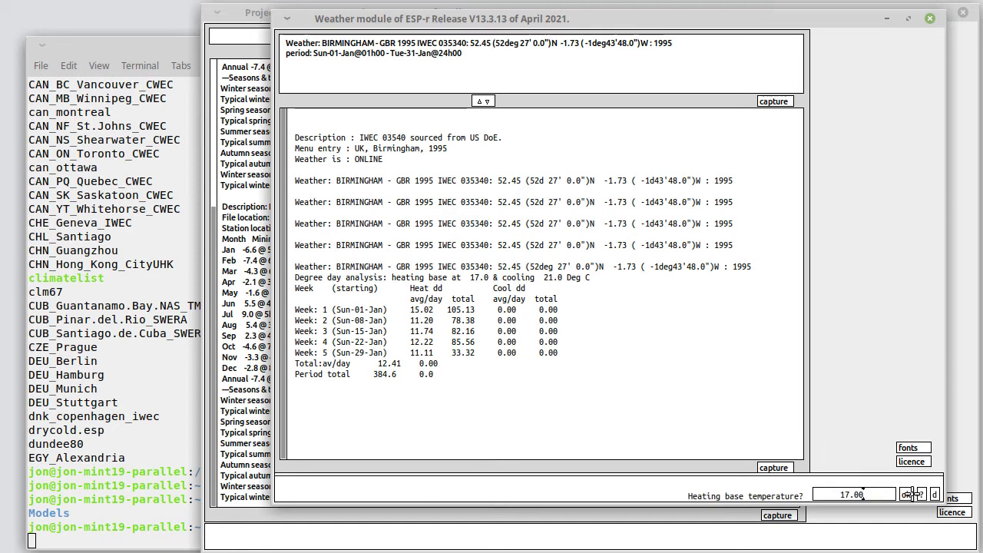
left_click(908, 494)
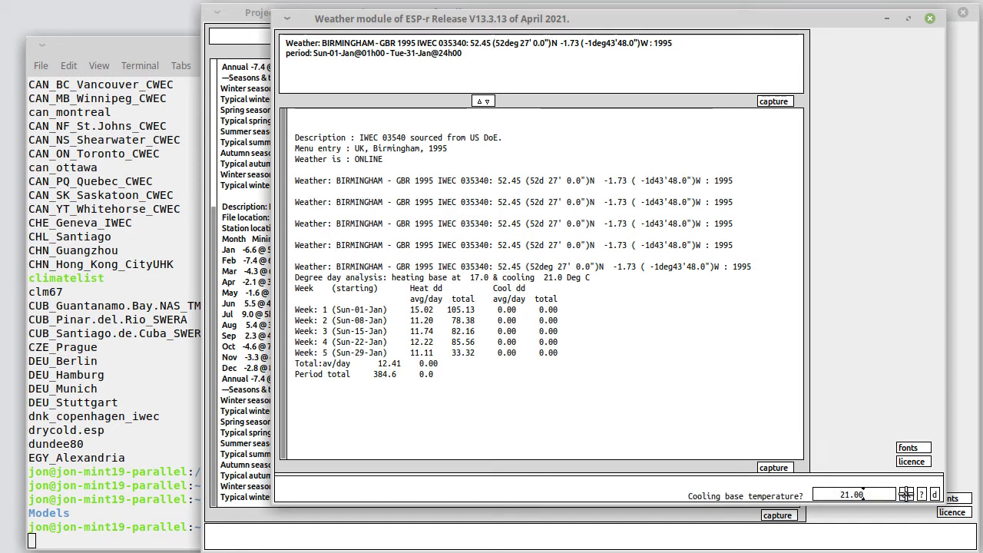
left_click(907, 494)
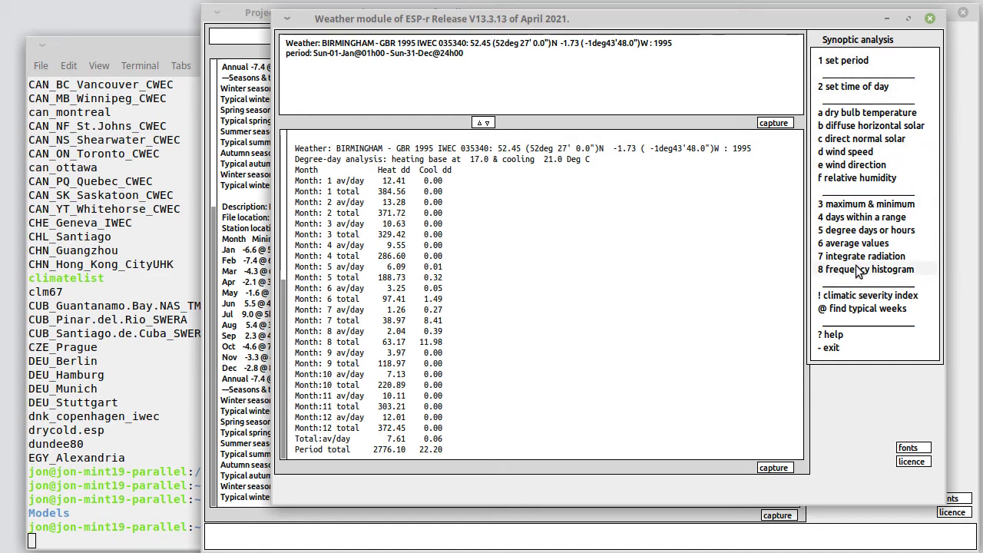
After reviewing the monthly degree-day table, bring up the Set period choices.
left_click(852, 58)
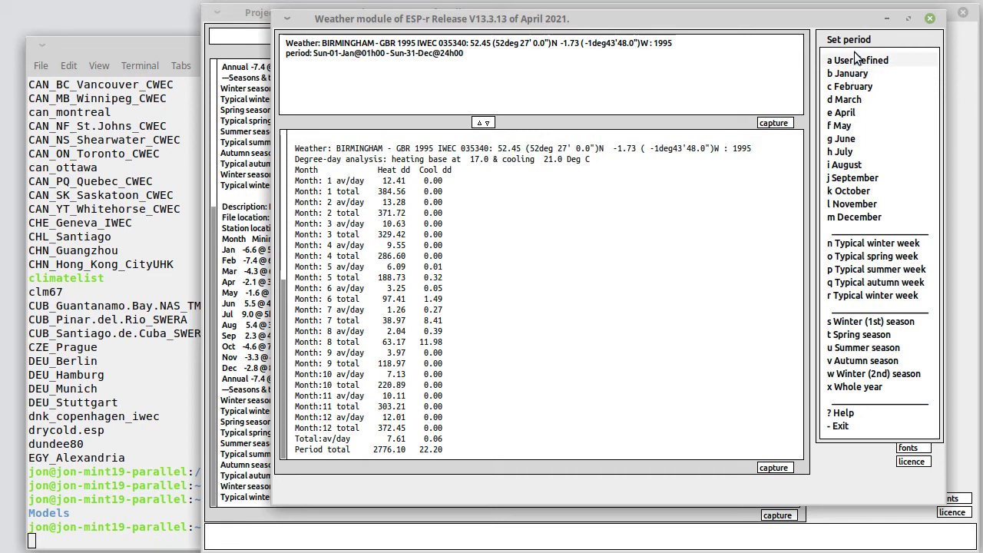
Define a user period starting 1 January and ending 28 February, hour 24.
left_click(856, 60)
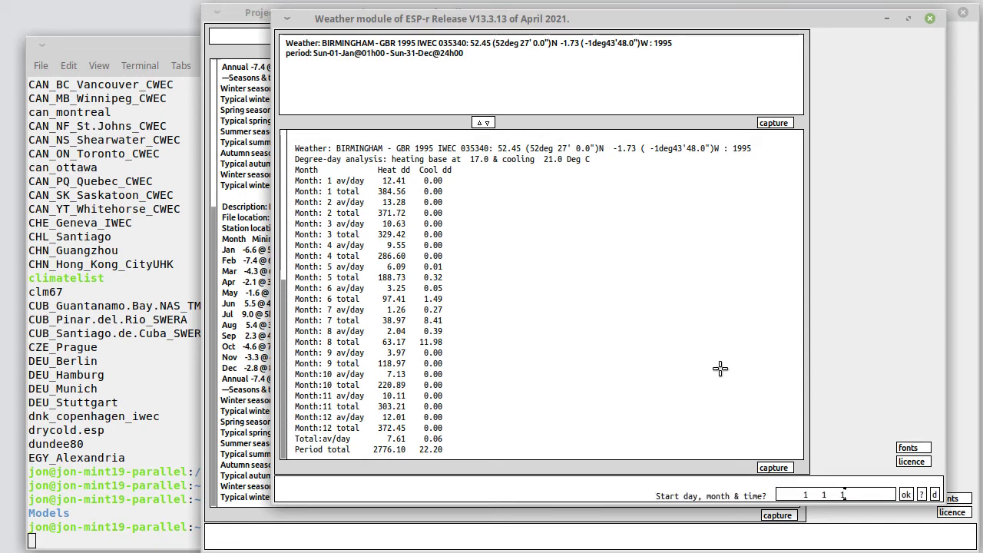
left_click(908, 494)
double_click(811, 495)
type("2 24")
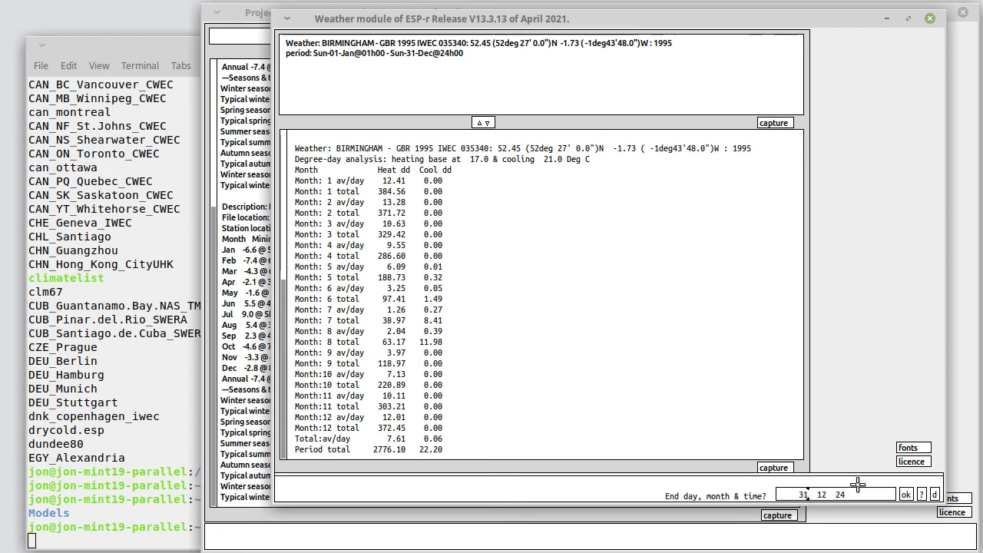
type("8")
key("Right")
key("Right")
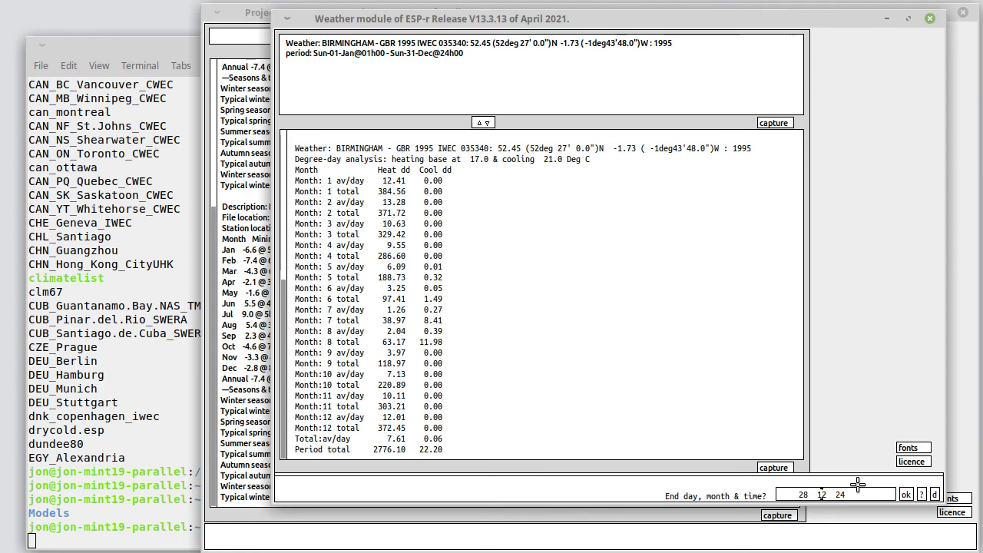
key("BackSpace")
left_click(904, 494)
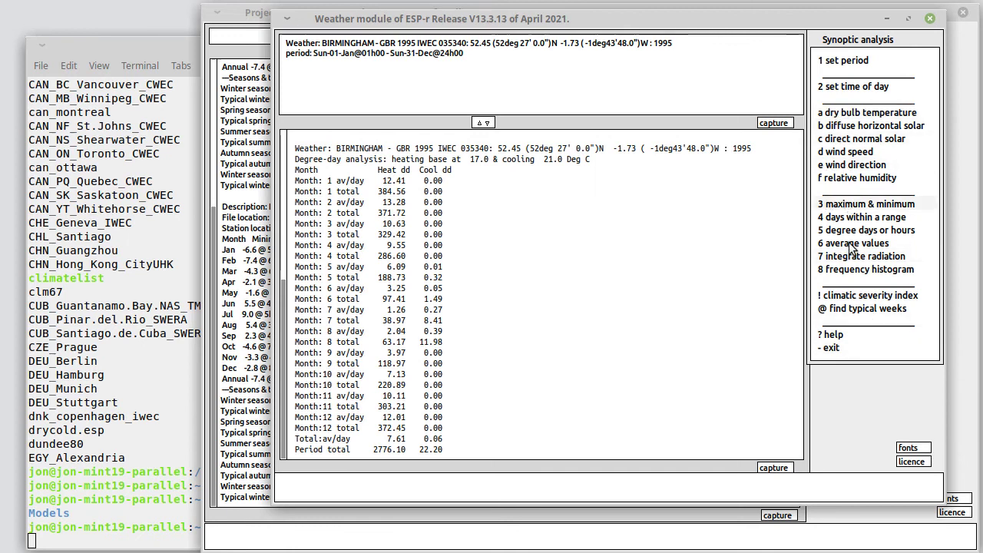
Draw a dry-bulb frequency histogram using 0 bins, 1-degree bin width and the frequency bins display.
left_click(850, 271)
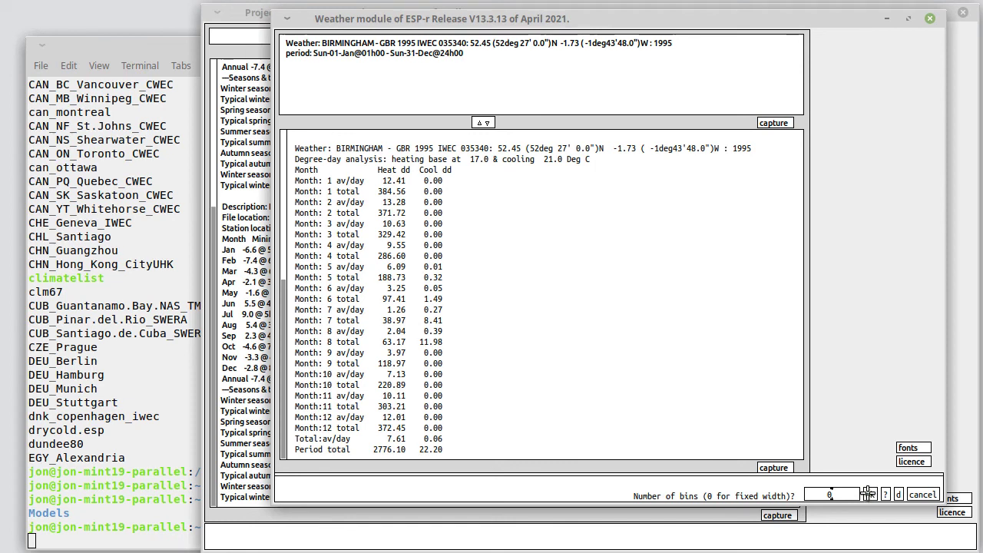
left_click(870, 493)
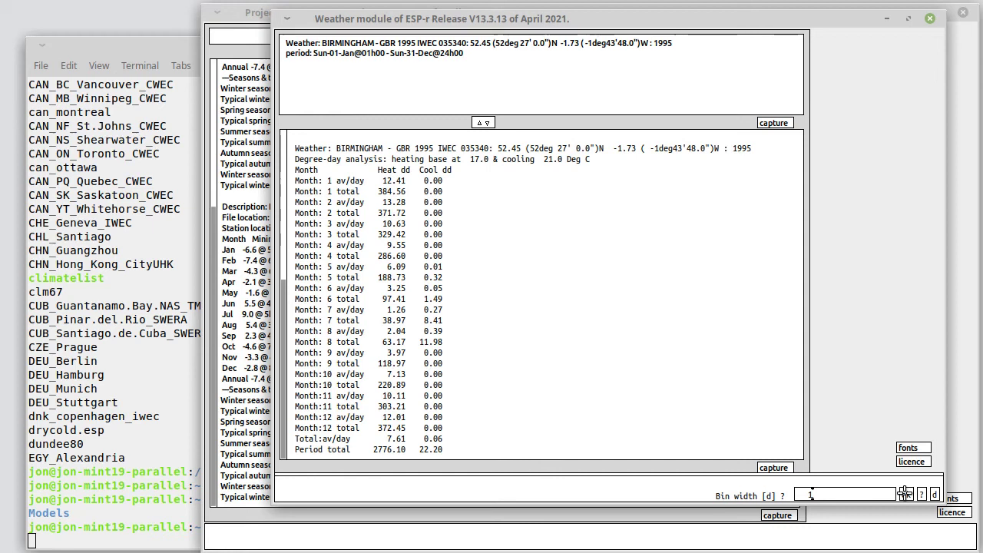
left_click(905, 494)
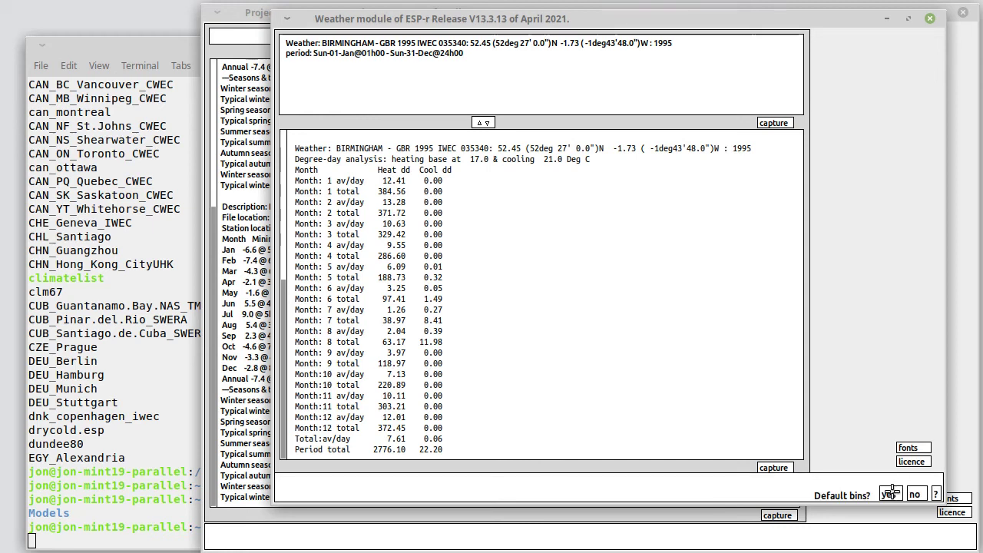
left_click(891, 493)
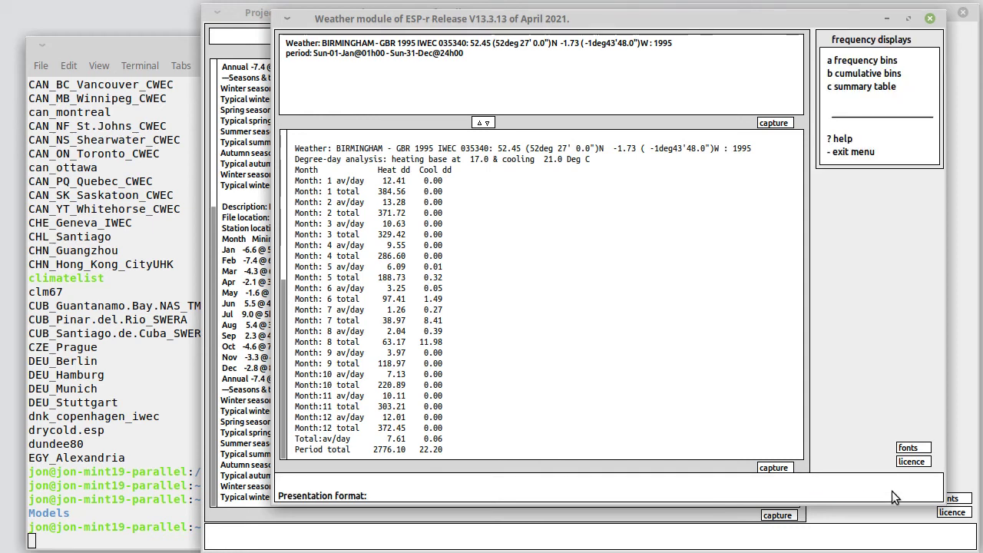
left_click(862, 60)
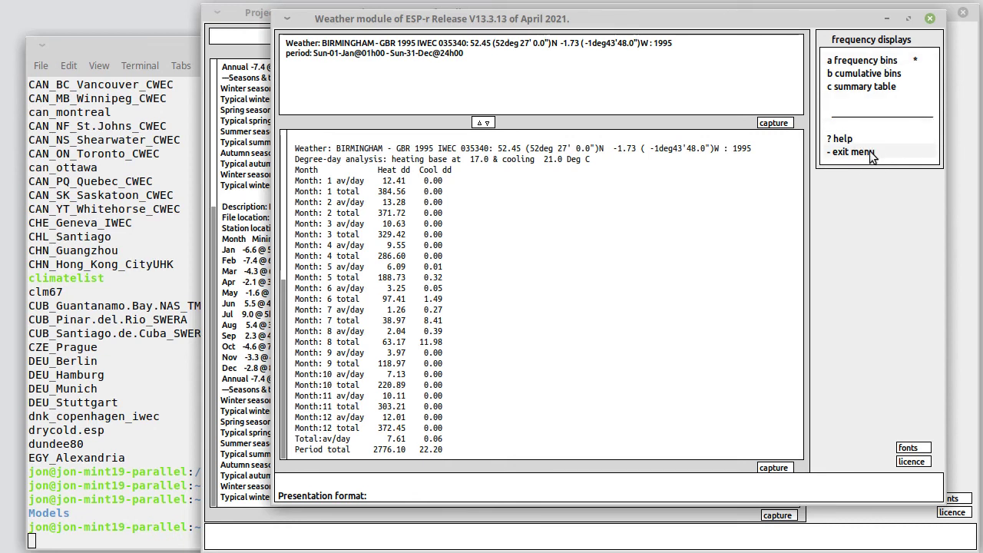
left_click(872, 153)
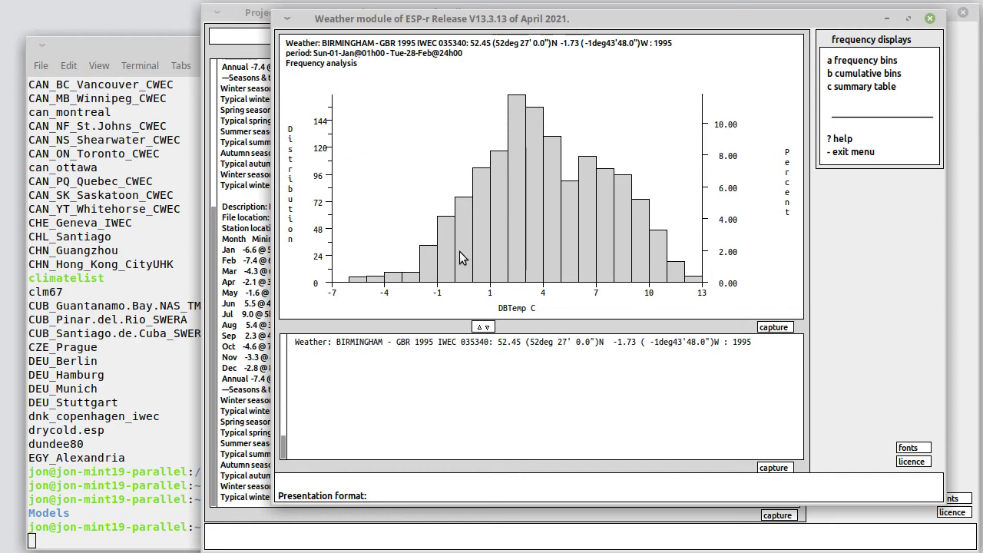
Place the frequency summary table below the histogram, review it, then close the display options.
left_click(868, 87)
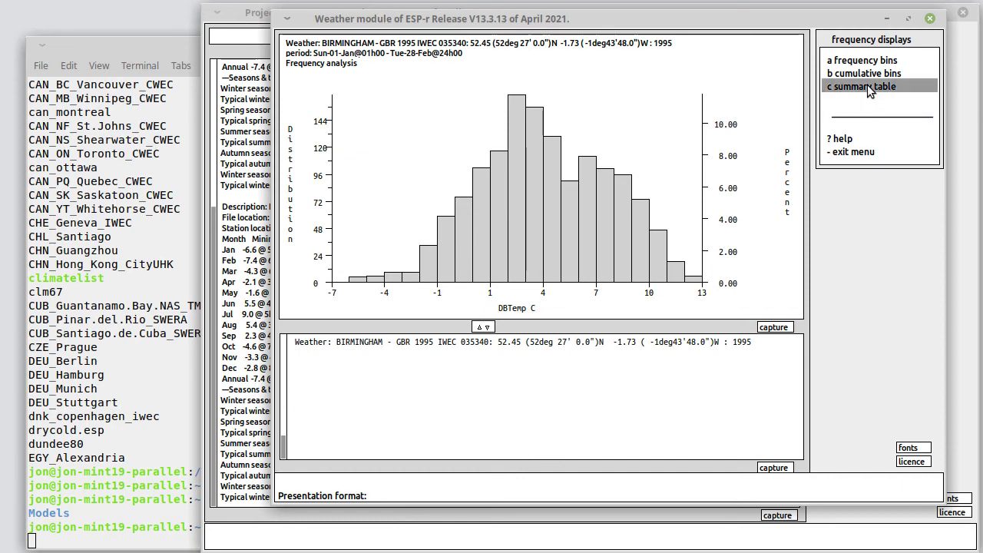
left_click(867, 152)
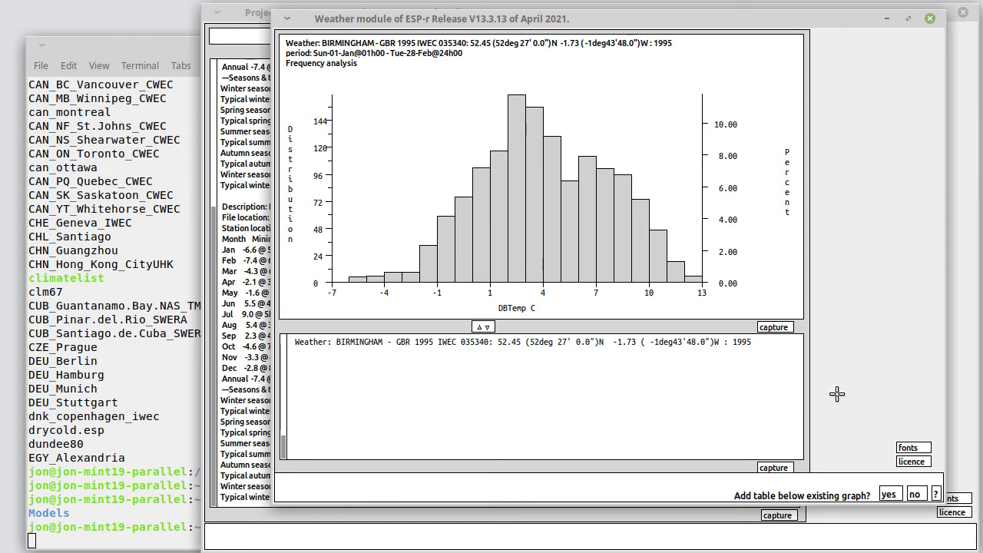
left_click(889, 494)
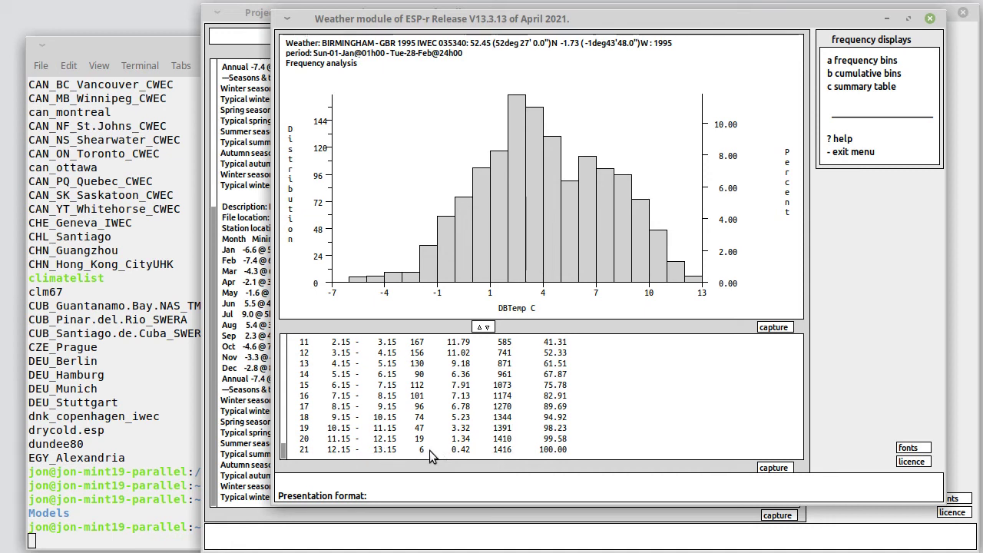
left_click_drag(284, 450, 279, 426)
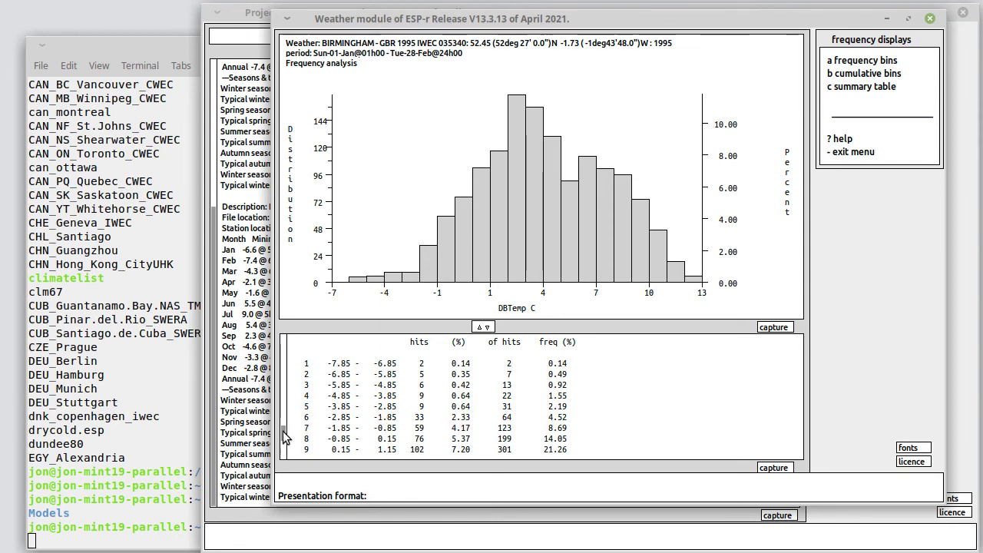
left_click_drag(284, 436, 284, 470)
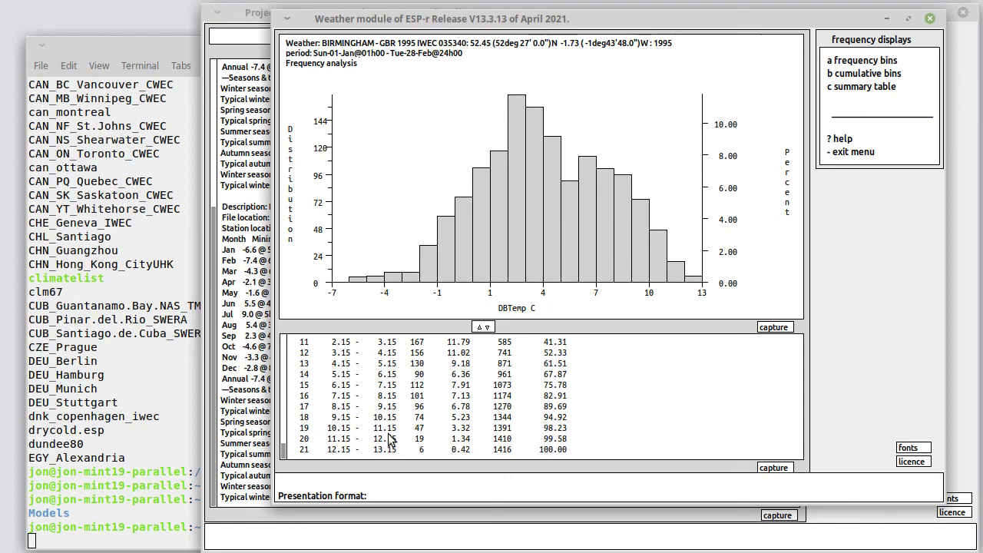
left_click(856, 153)
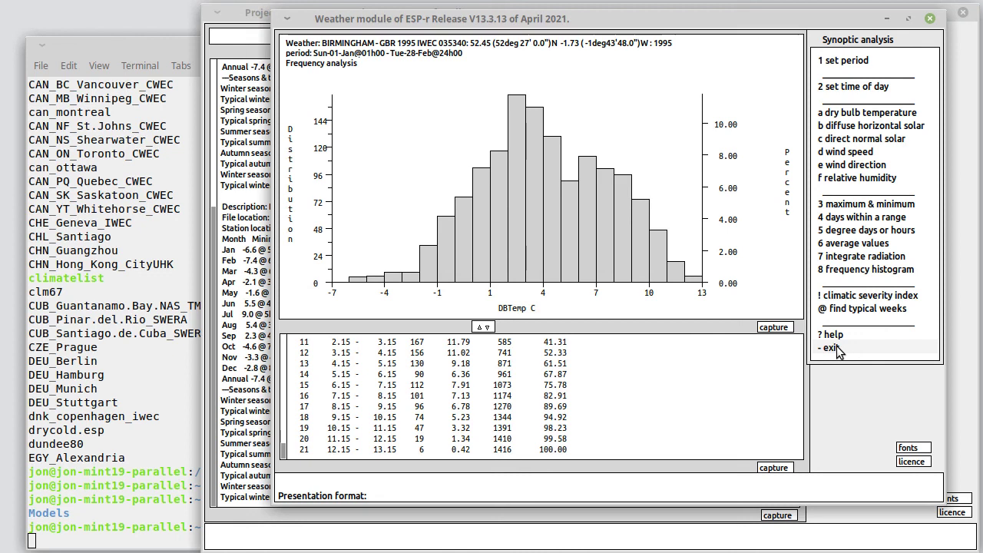
Exit synoptic analysis and the weather module, answering the 'Use weather year?' prompt.
left_click(836, 348)
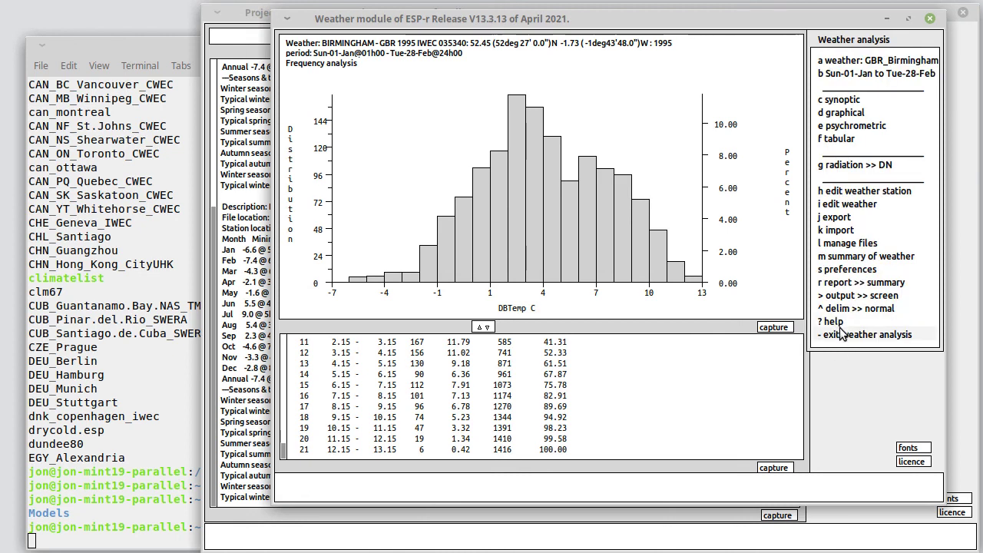
left_click(843, 334)
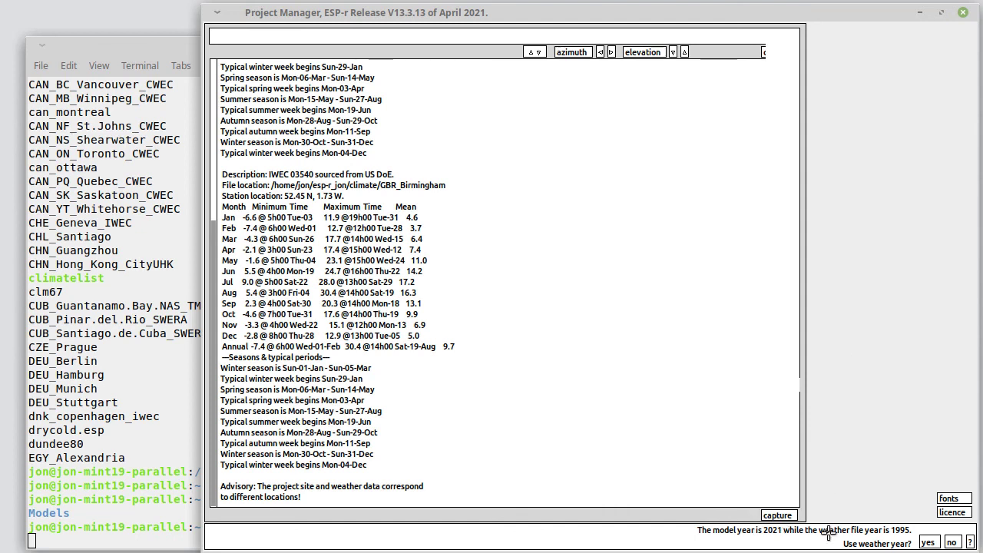
left_click(928, 542)
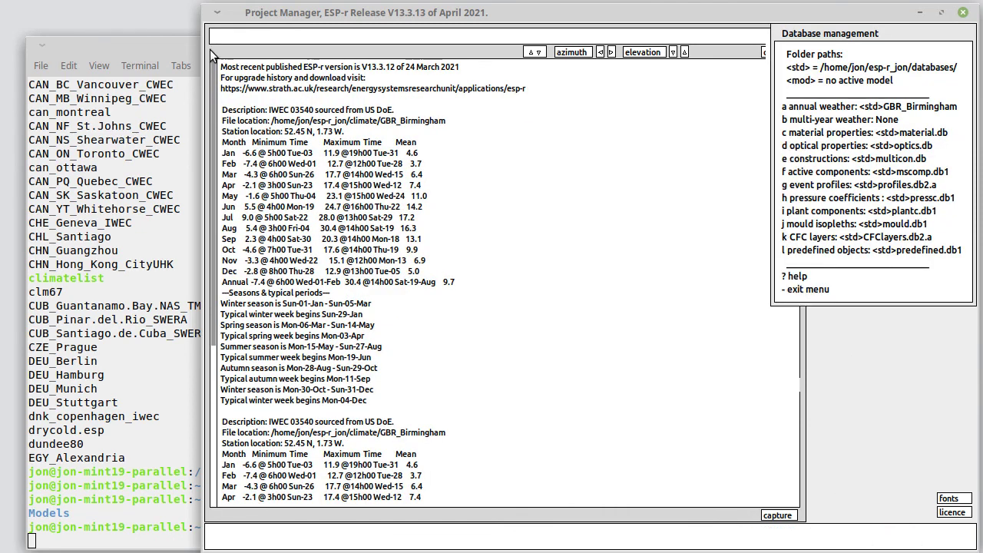